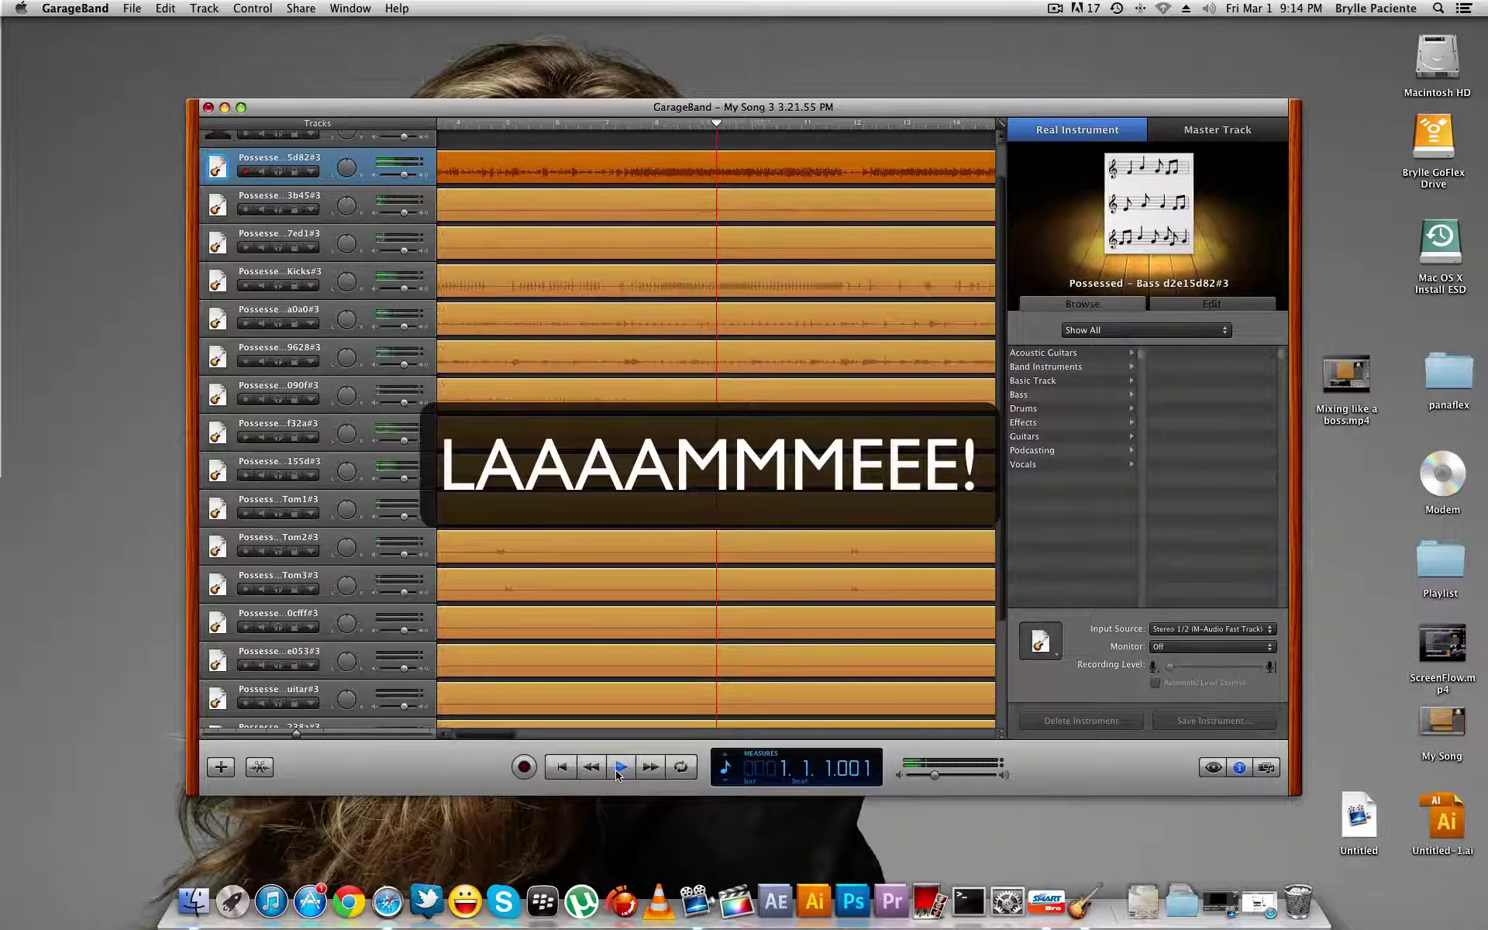
Show the effect settings of the Vocals track in the unmixed project
scroll(706, 583, "down", 4)
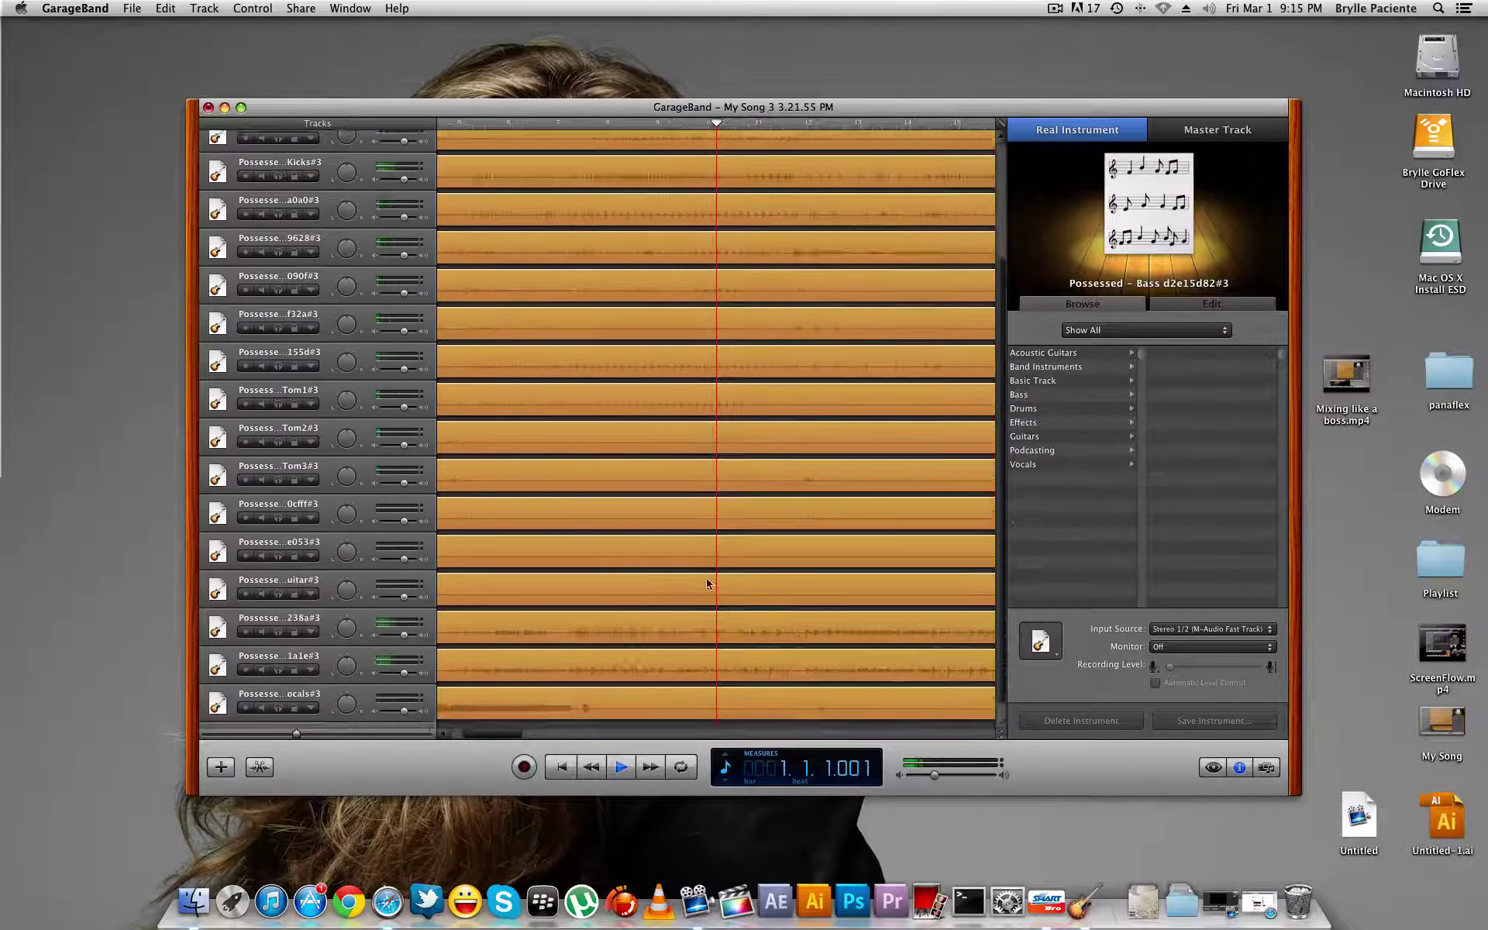
left_click(756, 659)
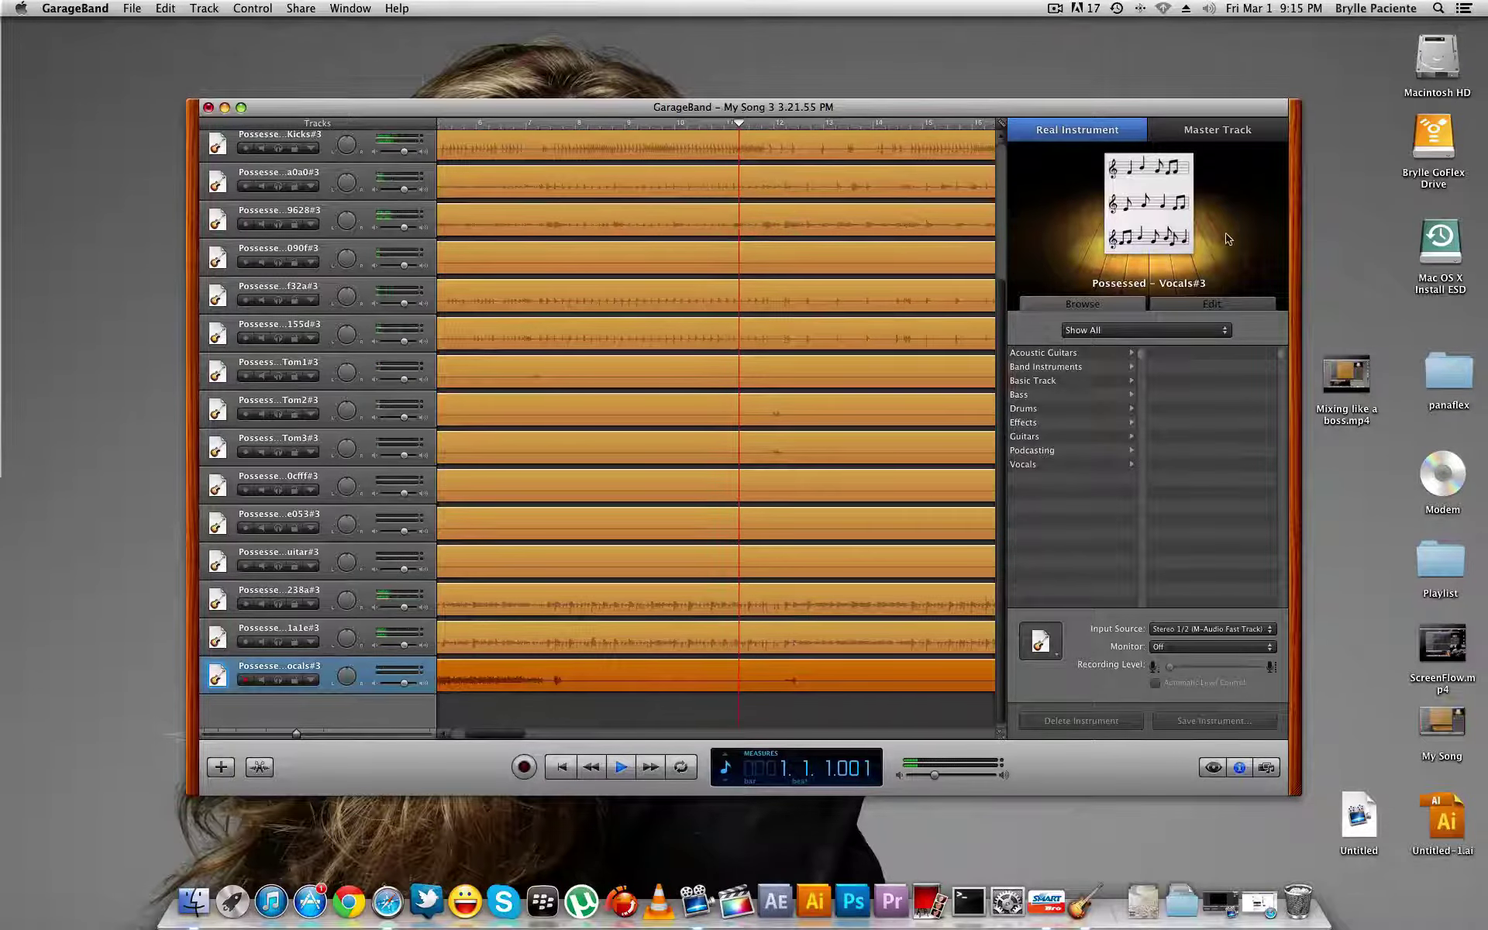
left_click(1211, 303)
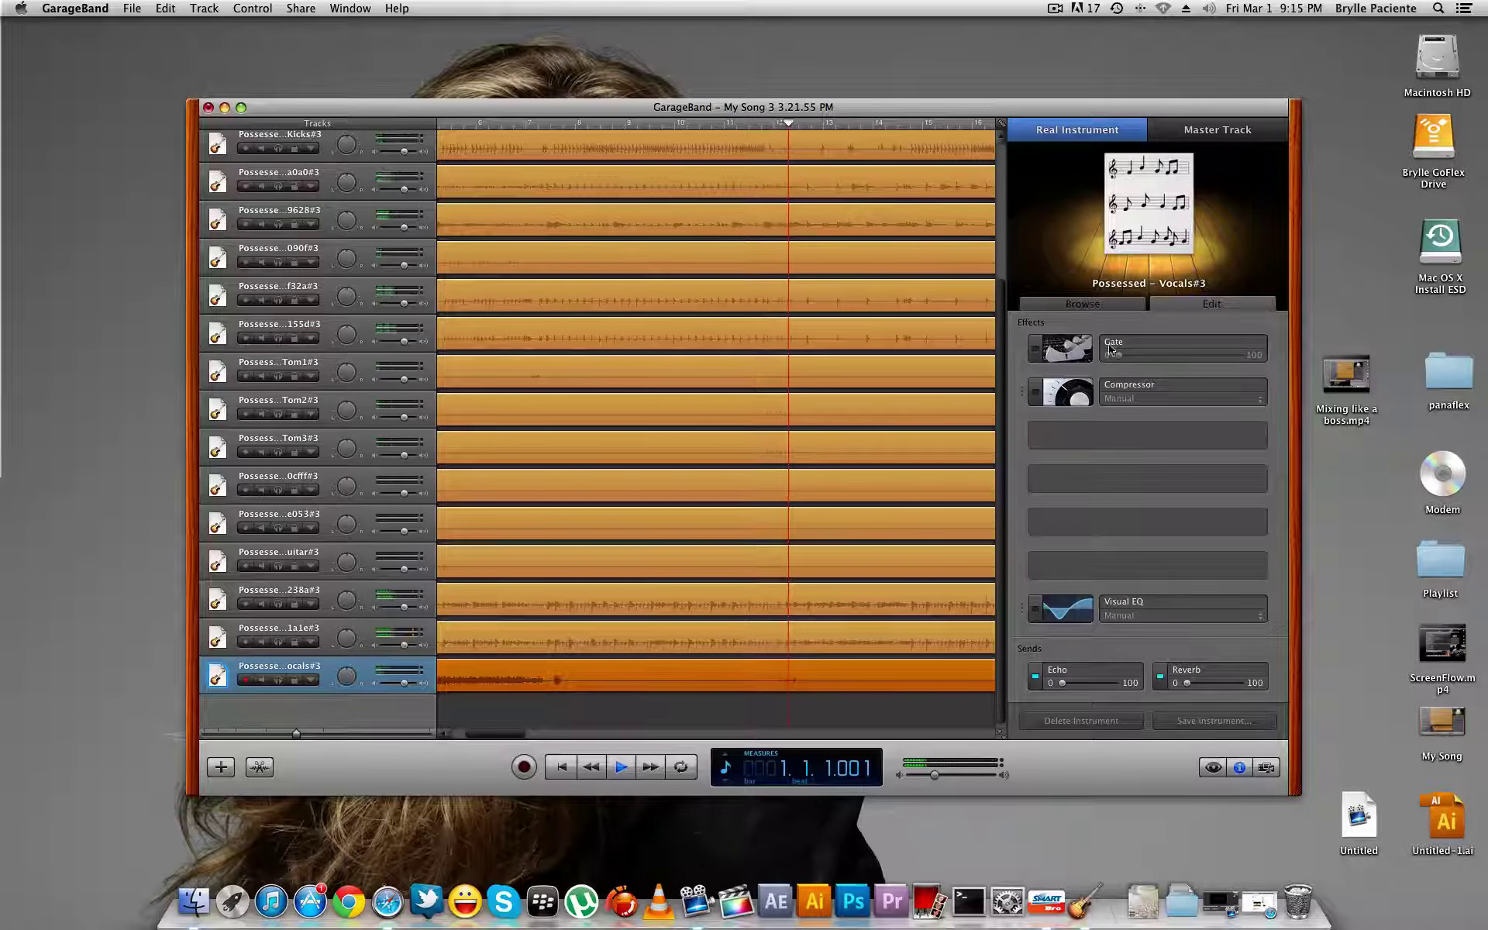
Review the effect settings of the rhythm guitar, Guitar and FILL tracks one after another
left_click(714, 648)
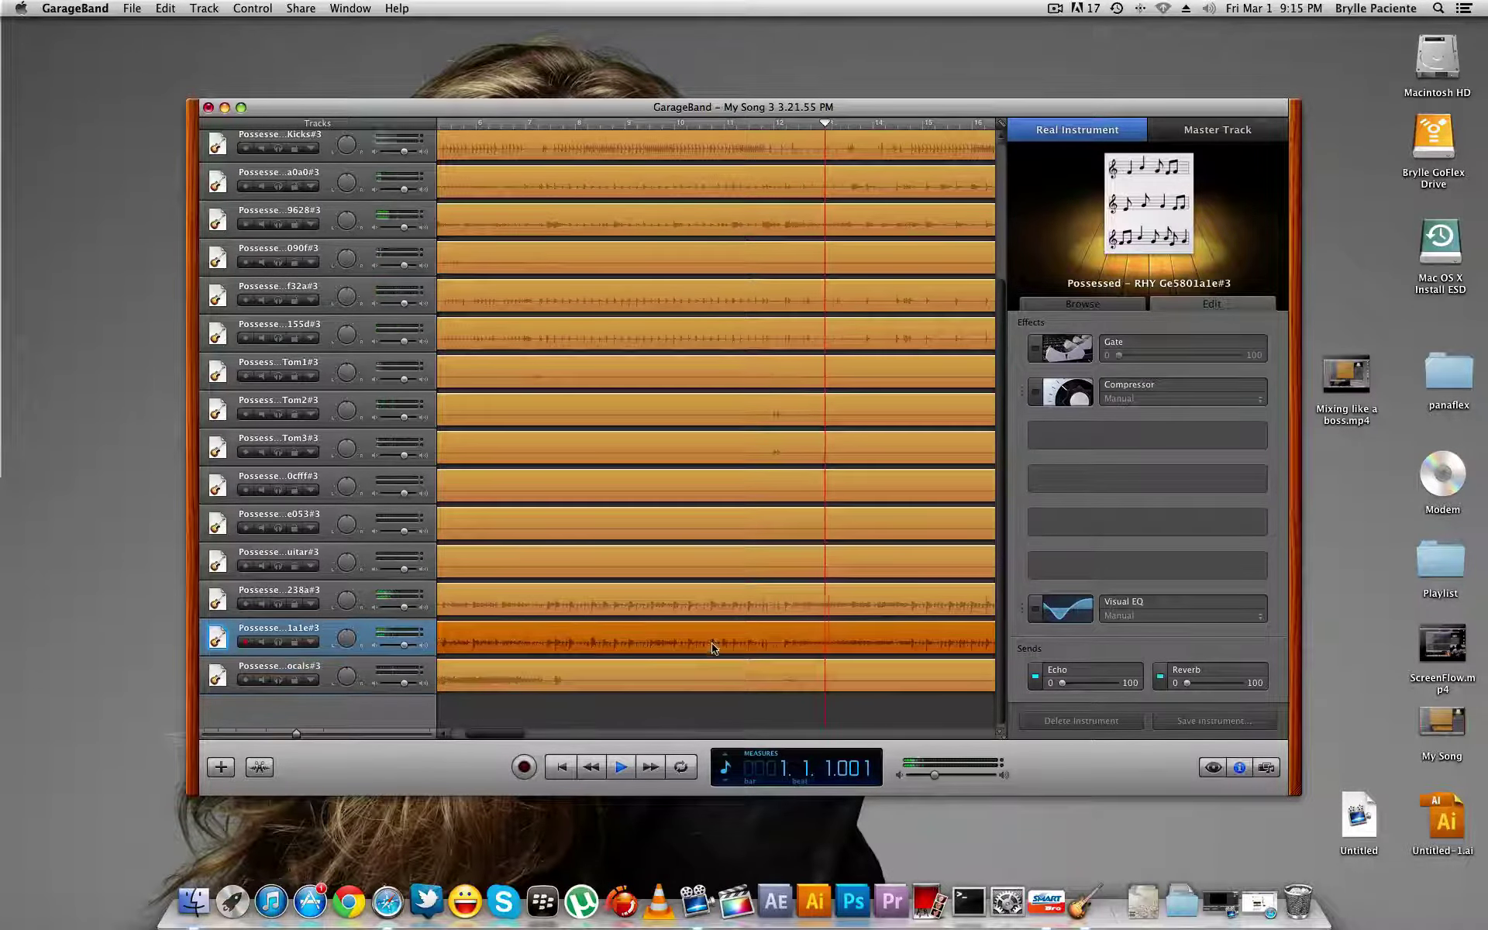
left_click(702, 603)
left_click(686, 565)
left_click(688, 527)
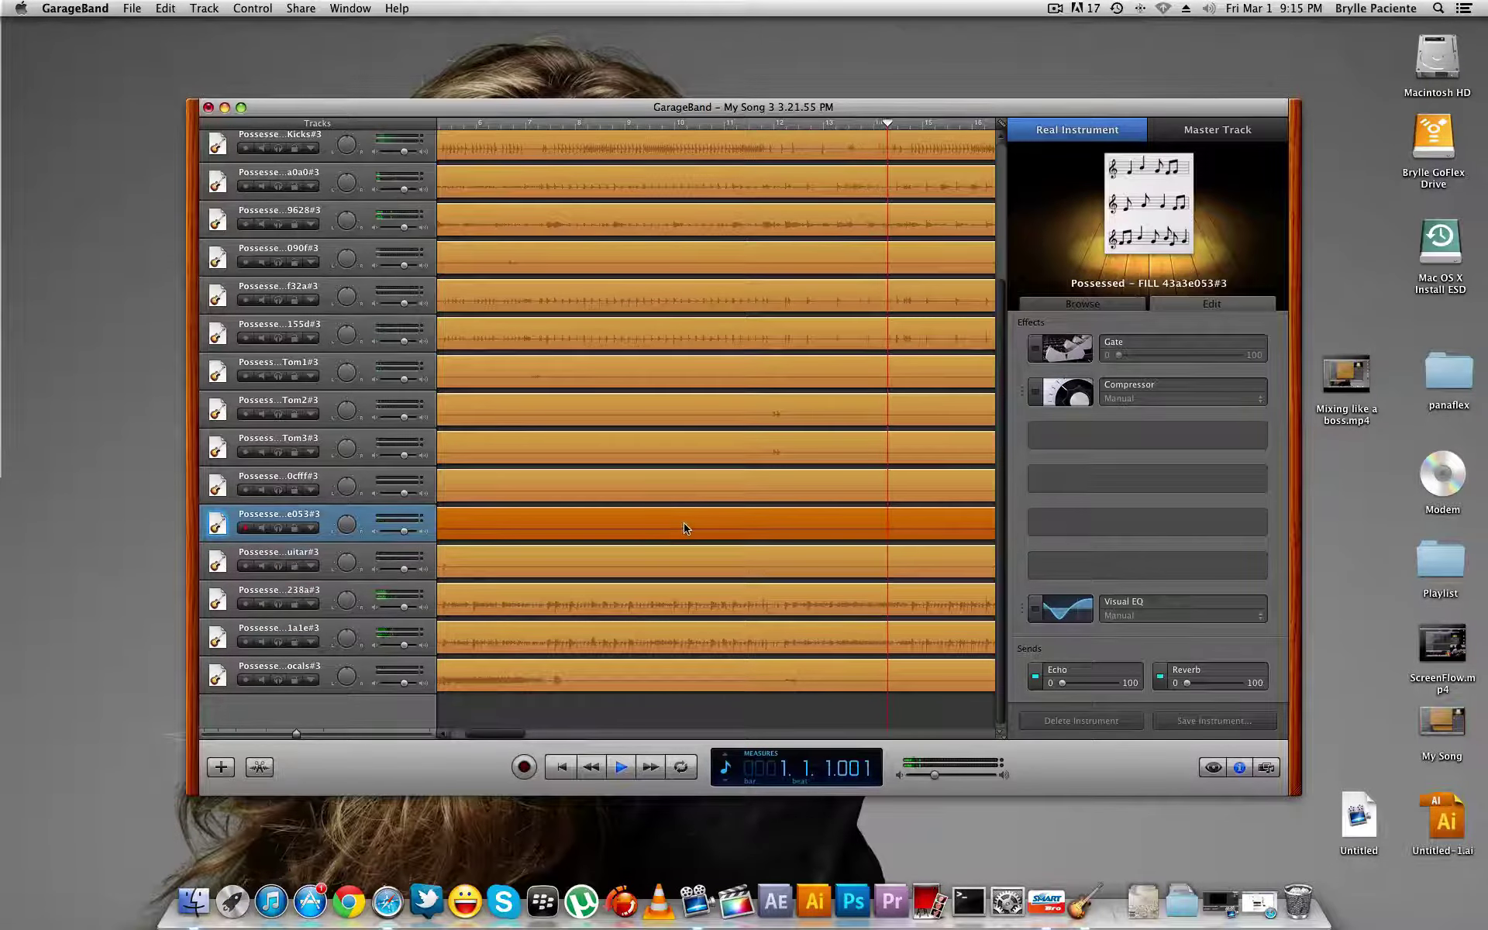
left_click(677, 487)
Review the effect settings of the drum tracks from Tom3 up to Kicks
left_click(677, 447)
left_click(677, 411)
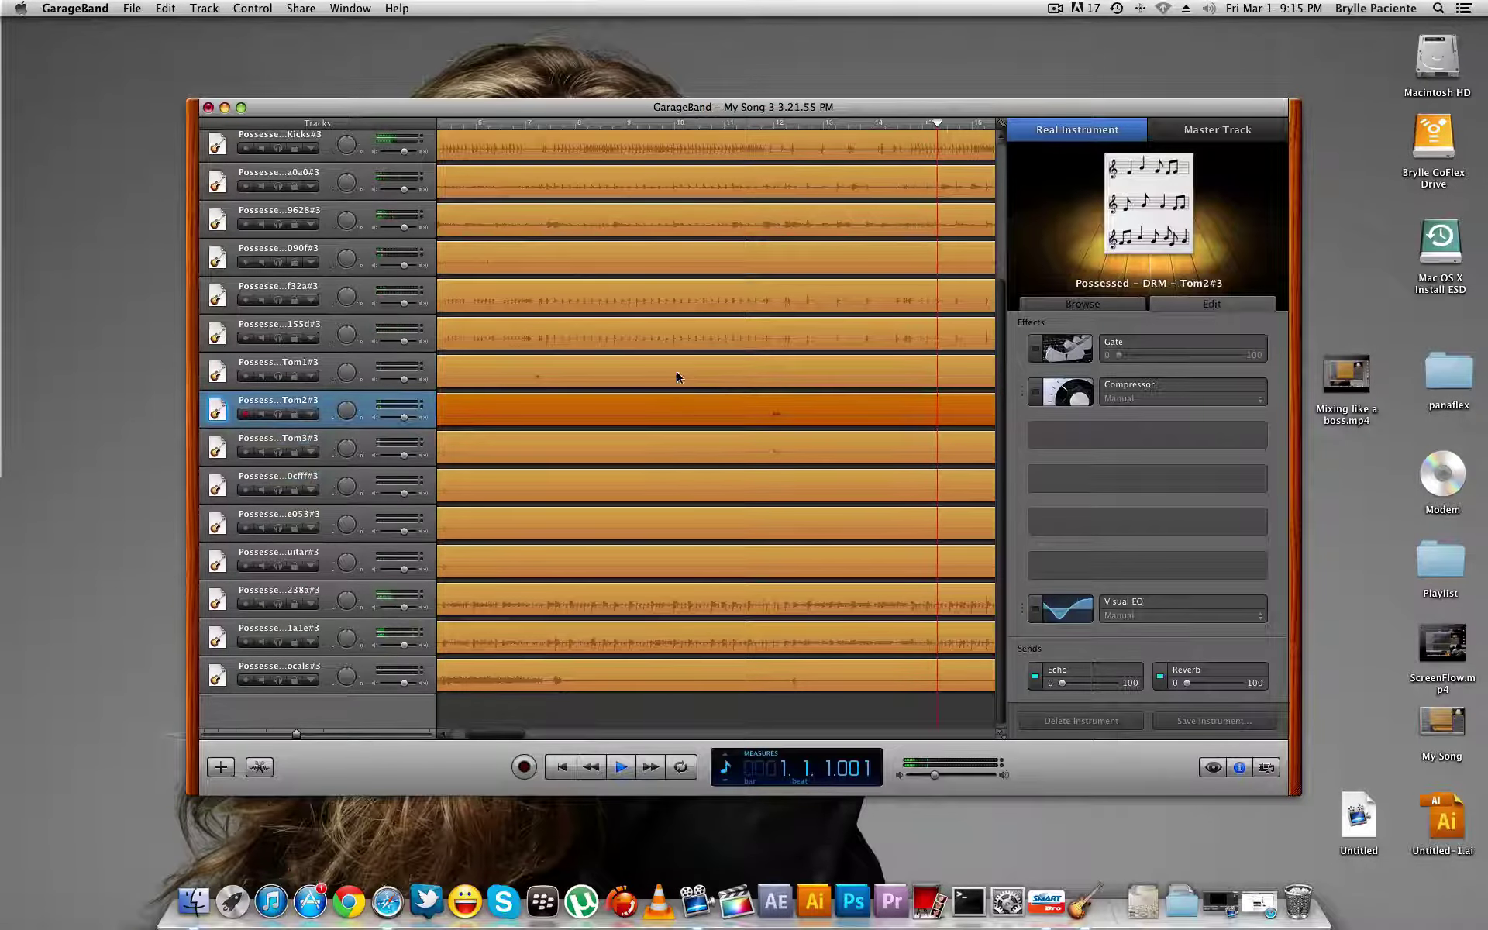
left_click(677, 372)
left_click(671, 333)
left_click(671, 296)
left_click(671, 264)
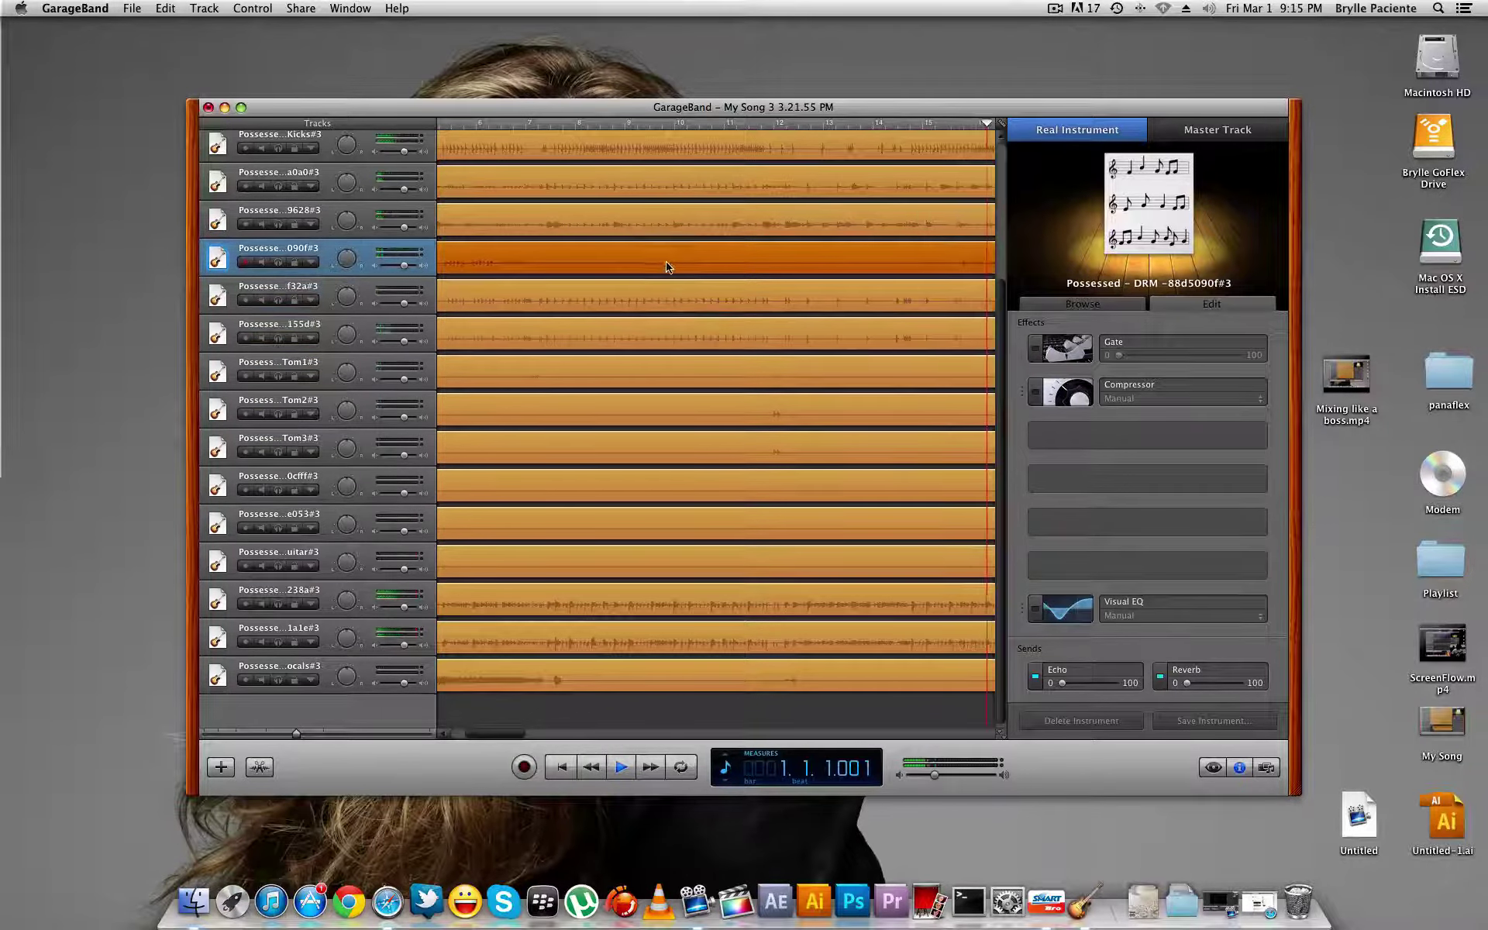
left_click(671, 220)
left_click(671, 172)
left_click(672, 147)
Review the effect settings of the two drum tracks above Kicks and the Bass track
scroll(683, 241, "up", 3)
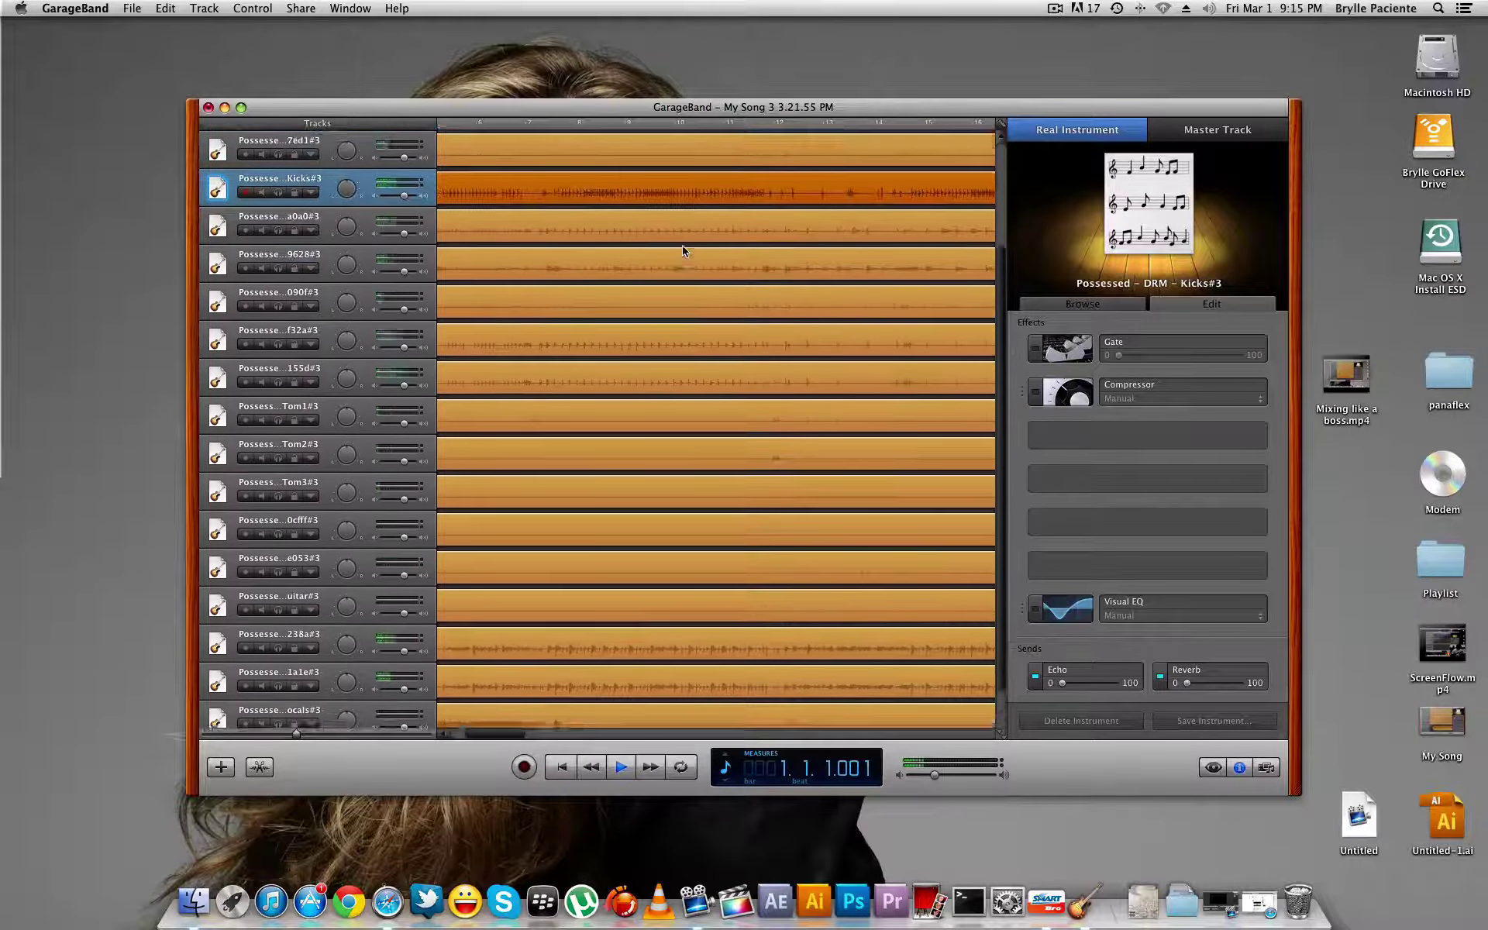
left_click(680, 173)
left_click(673, 147)
scroll(679, 268, "up", 3)
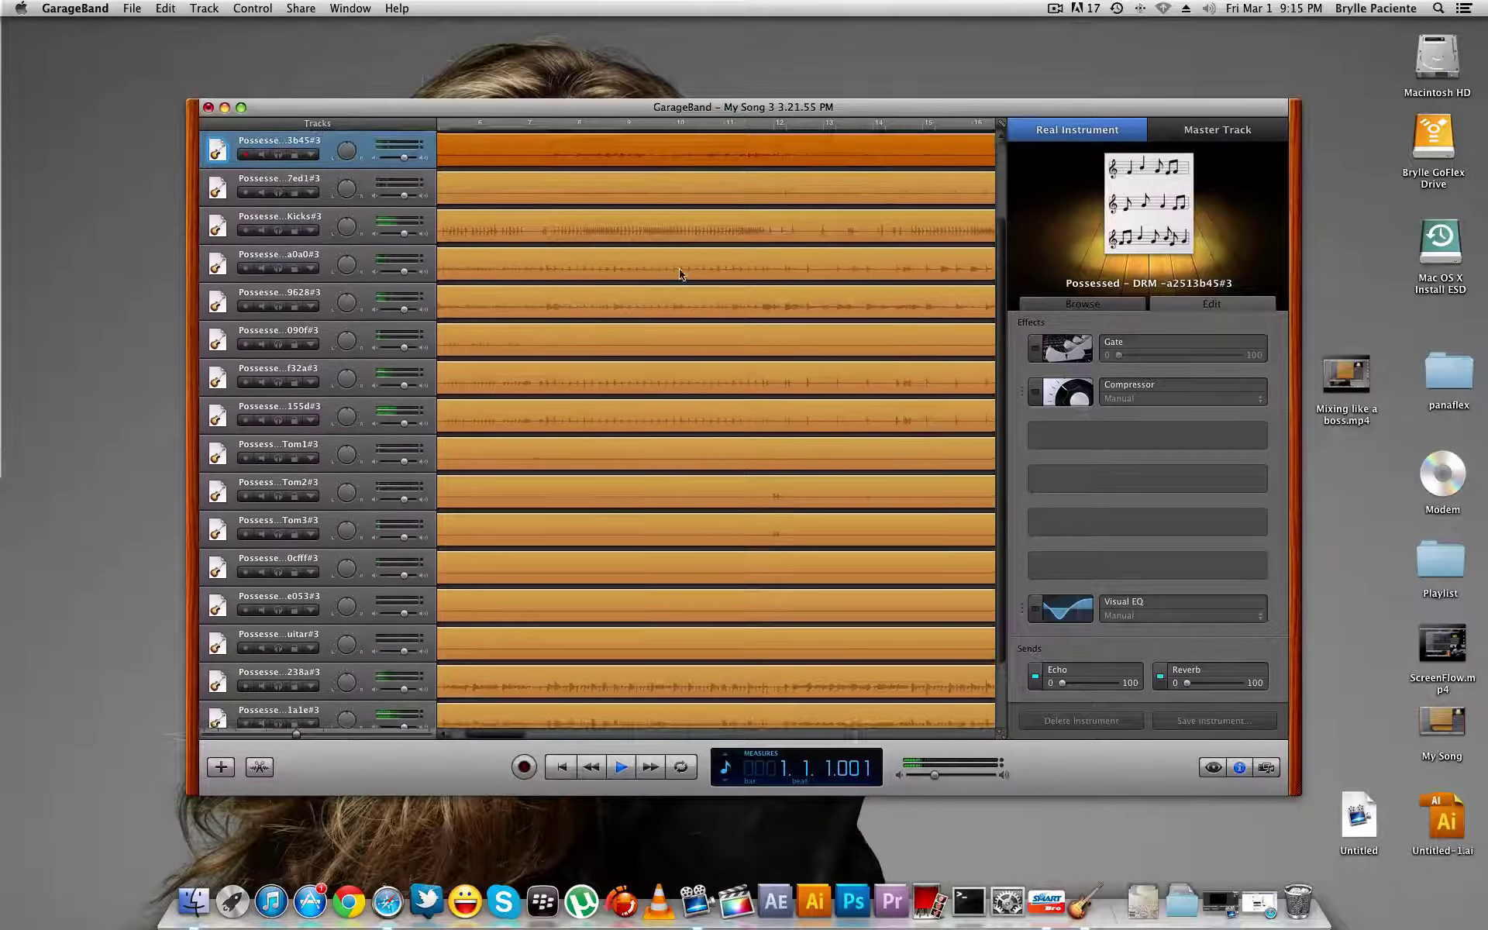
left_click(673, 186)
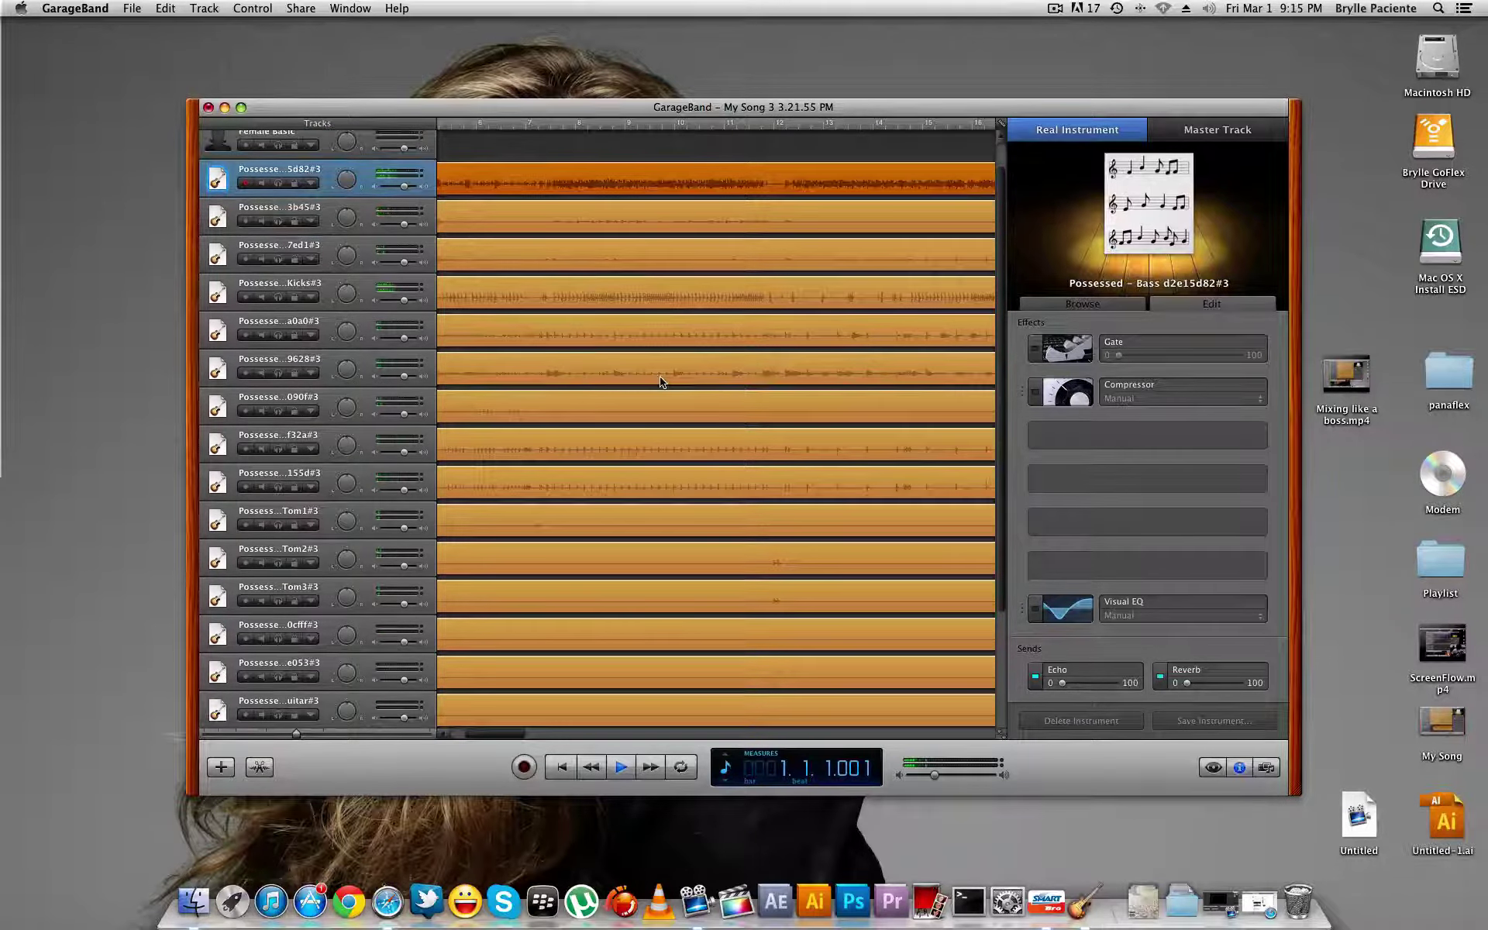
scroll(659, 375, "down", 5)
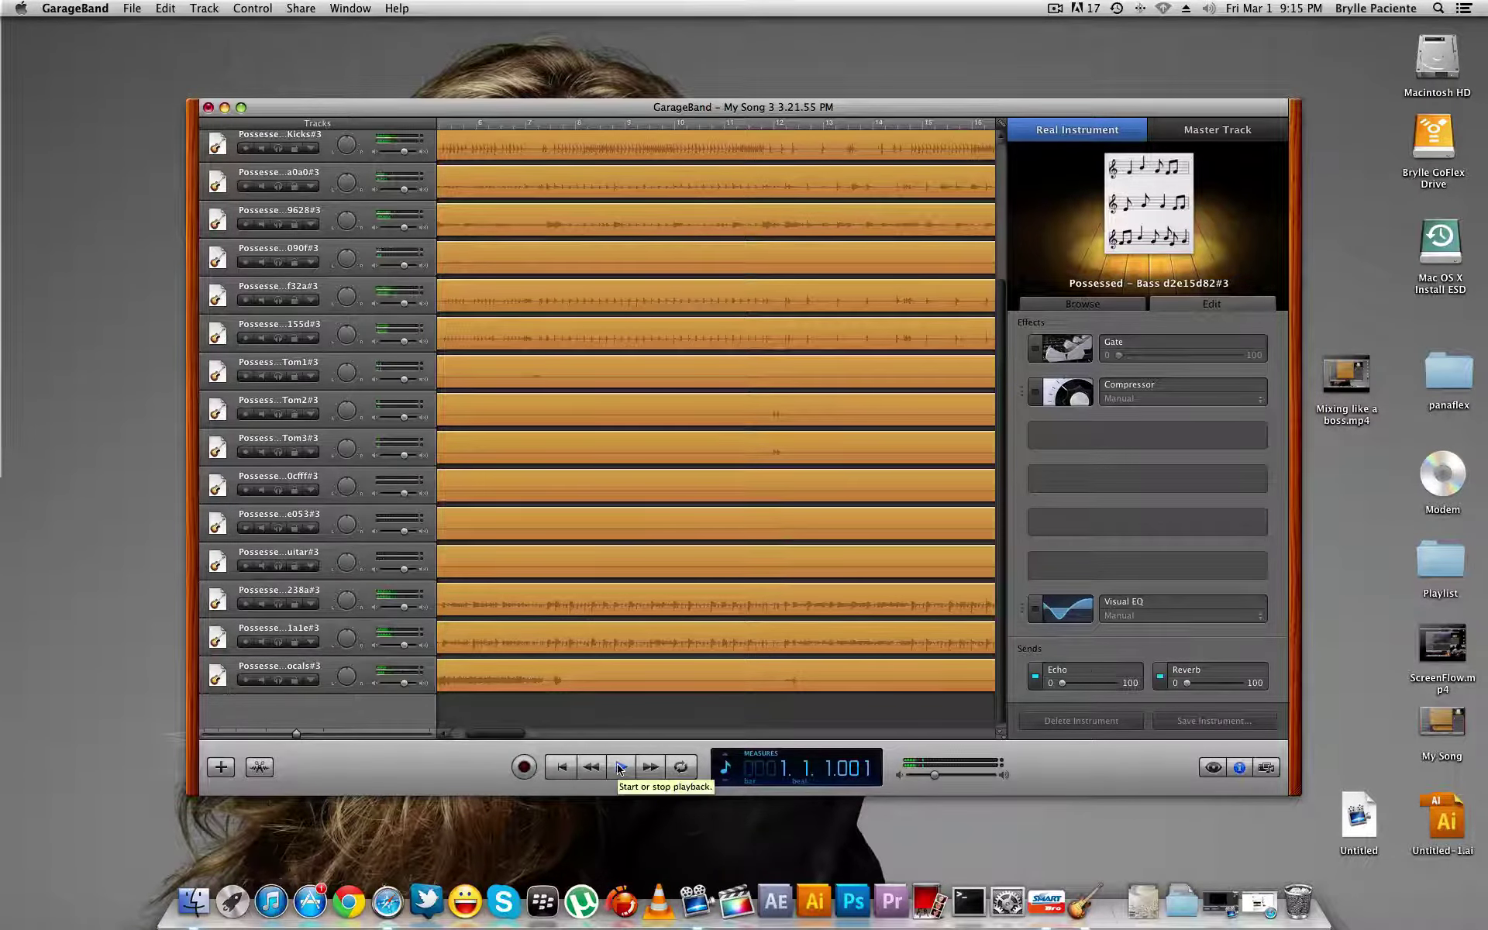
Stop playback and close the My Song 3 3.21.55 PM project, saving its changes
left_click(621, 767)
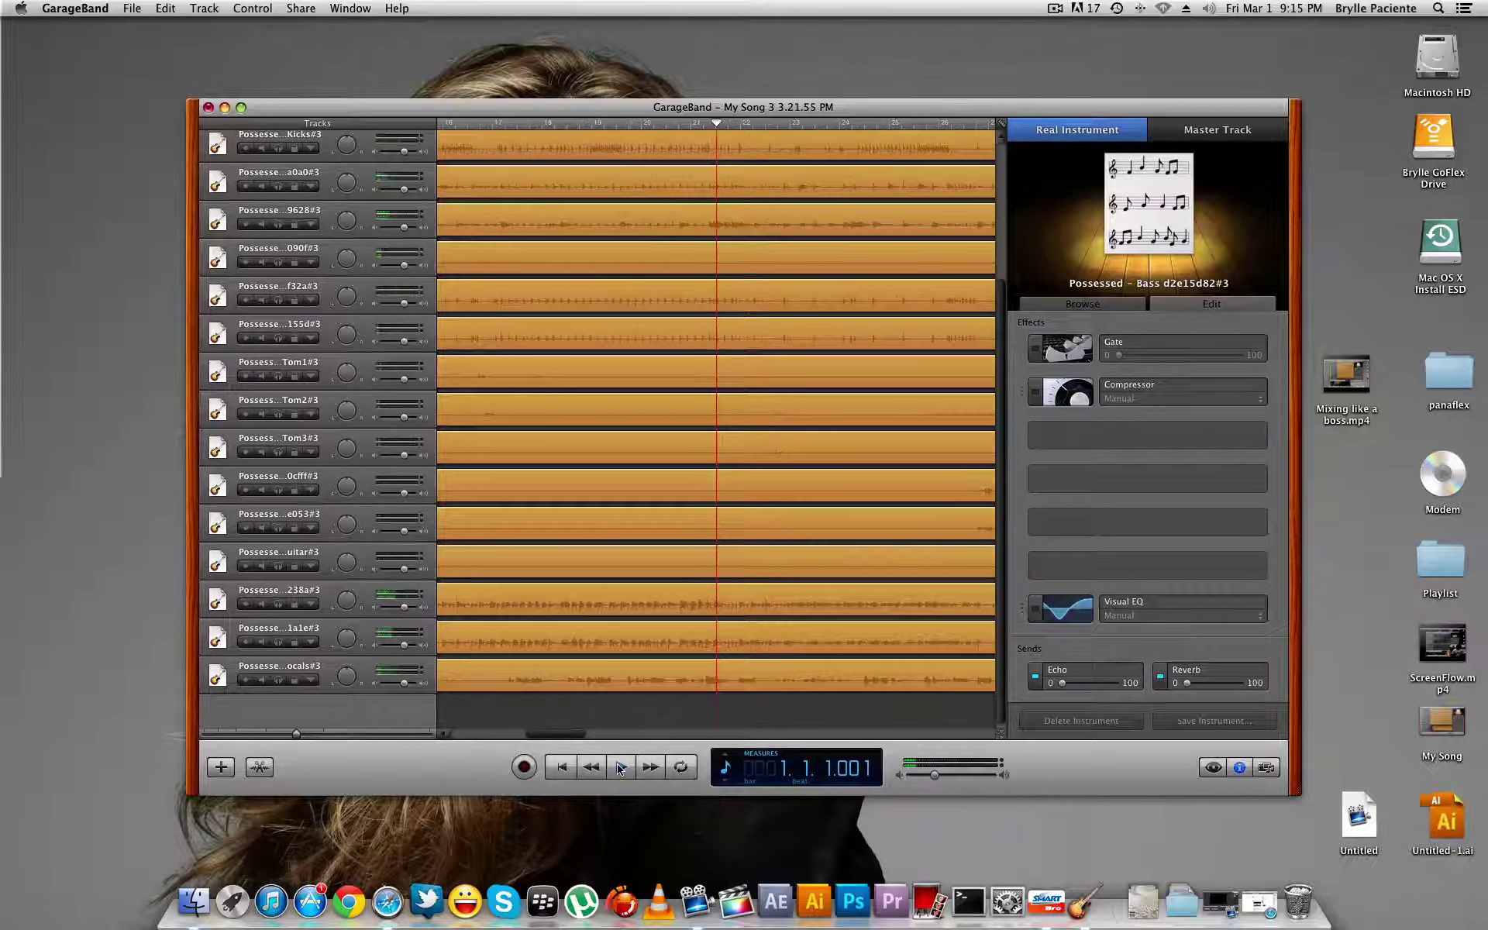
left_click(207, 107)
left_click(890, 198)
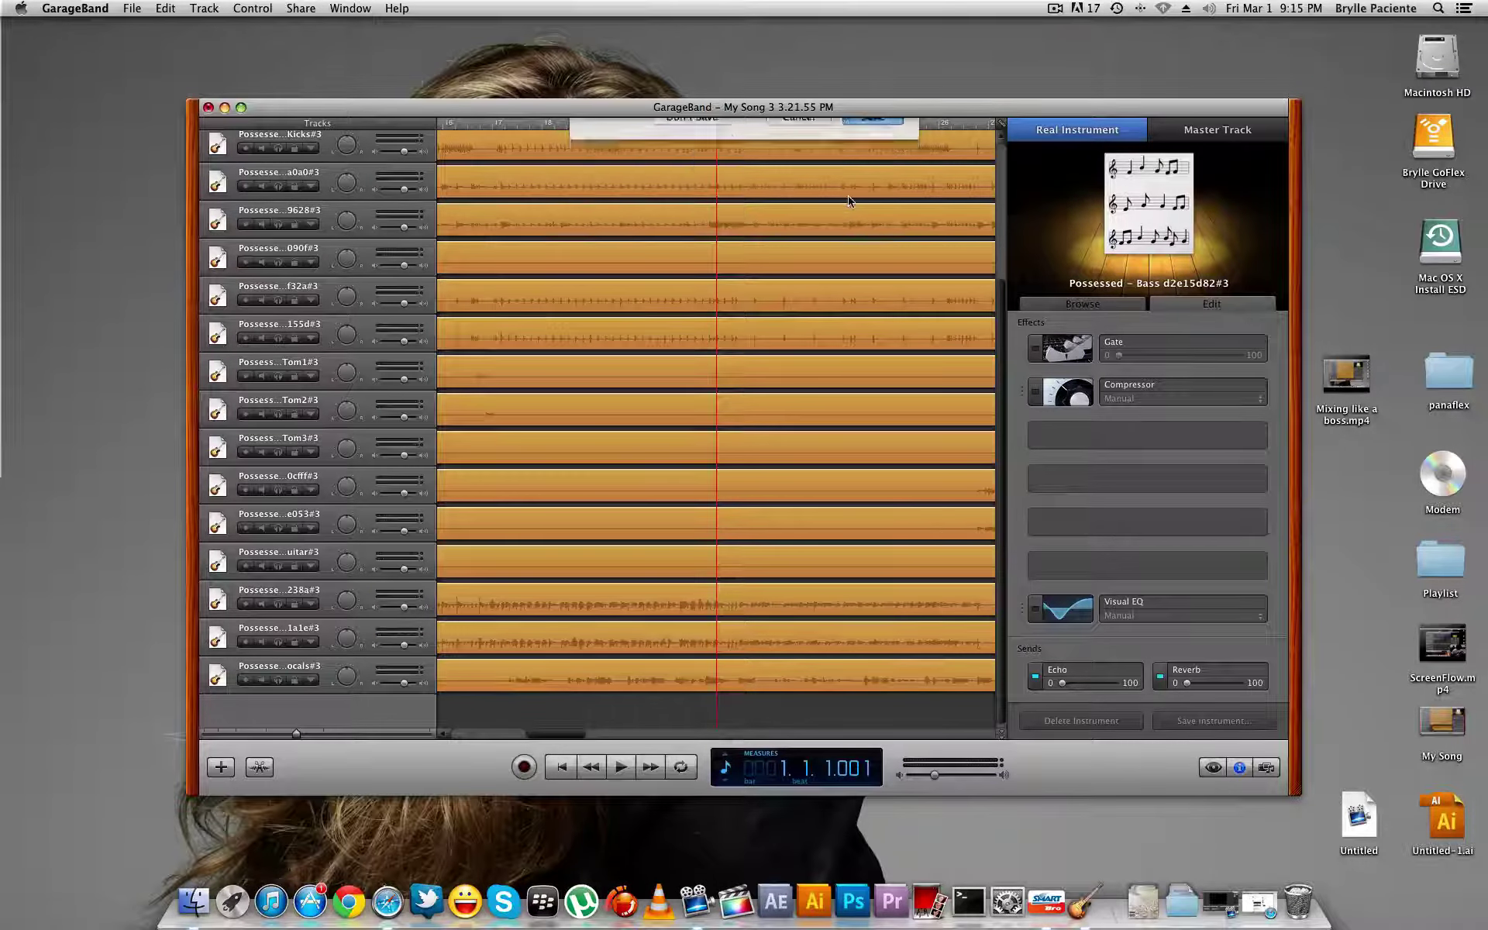
left_click(823, 342)
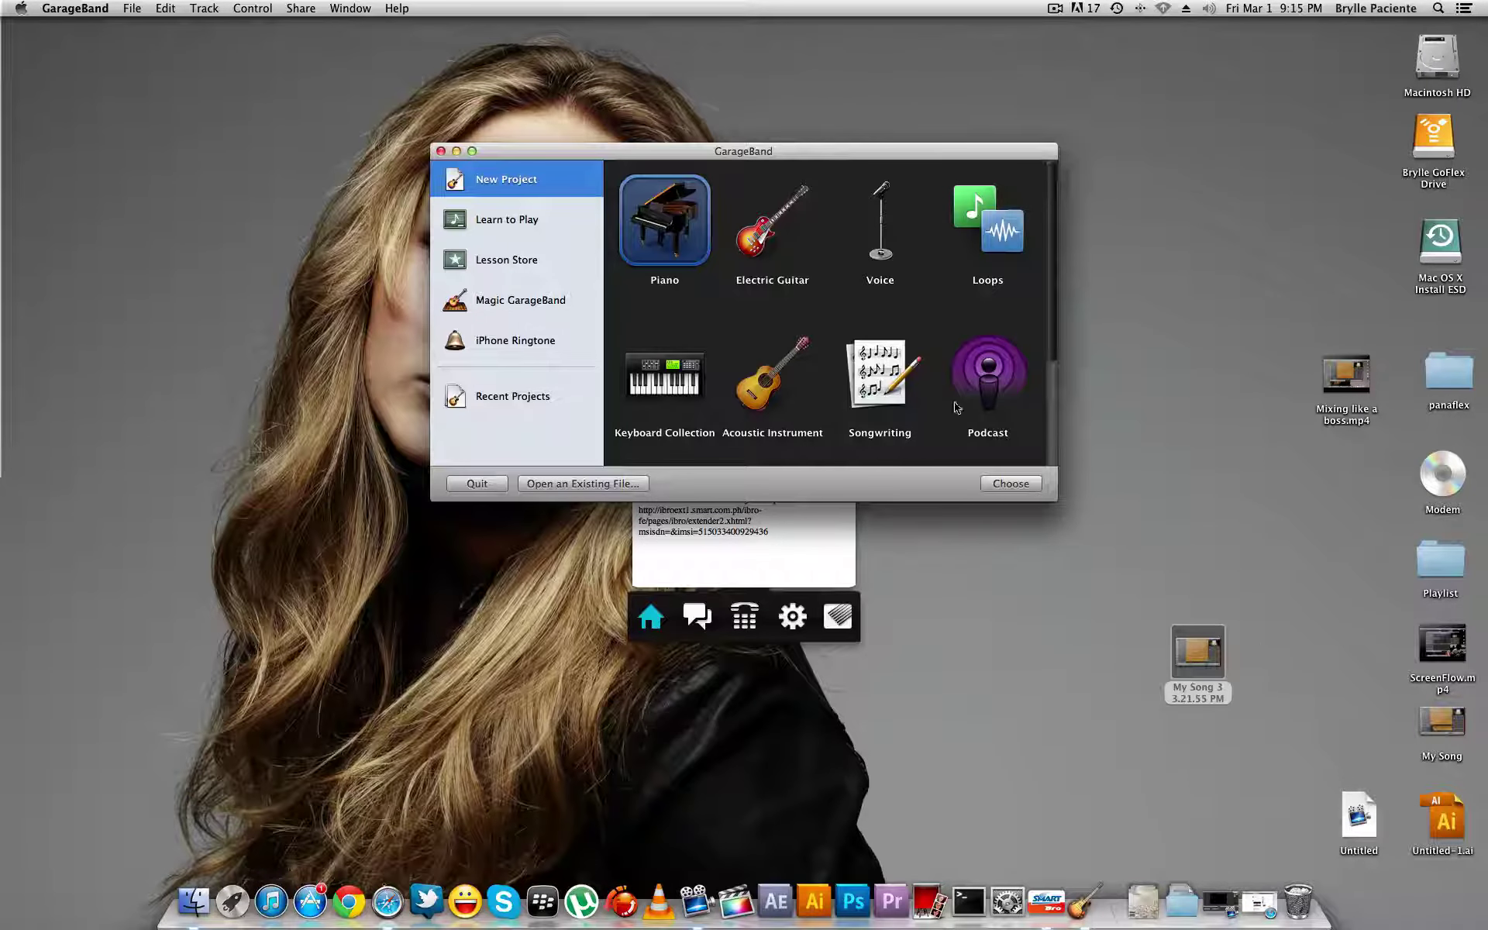
Open the My Song project from the desktop and minimize the SMART BRO window
double_click(1457, 730)
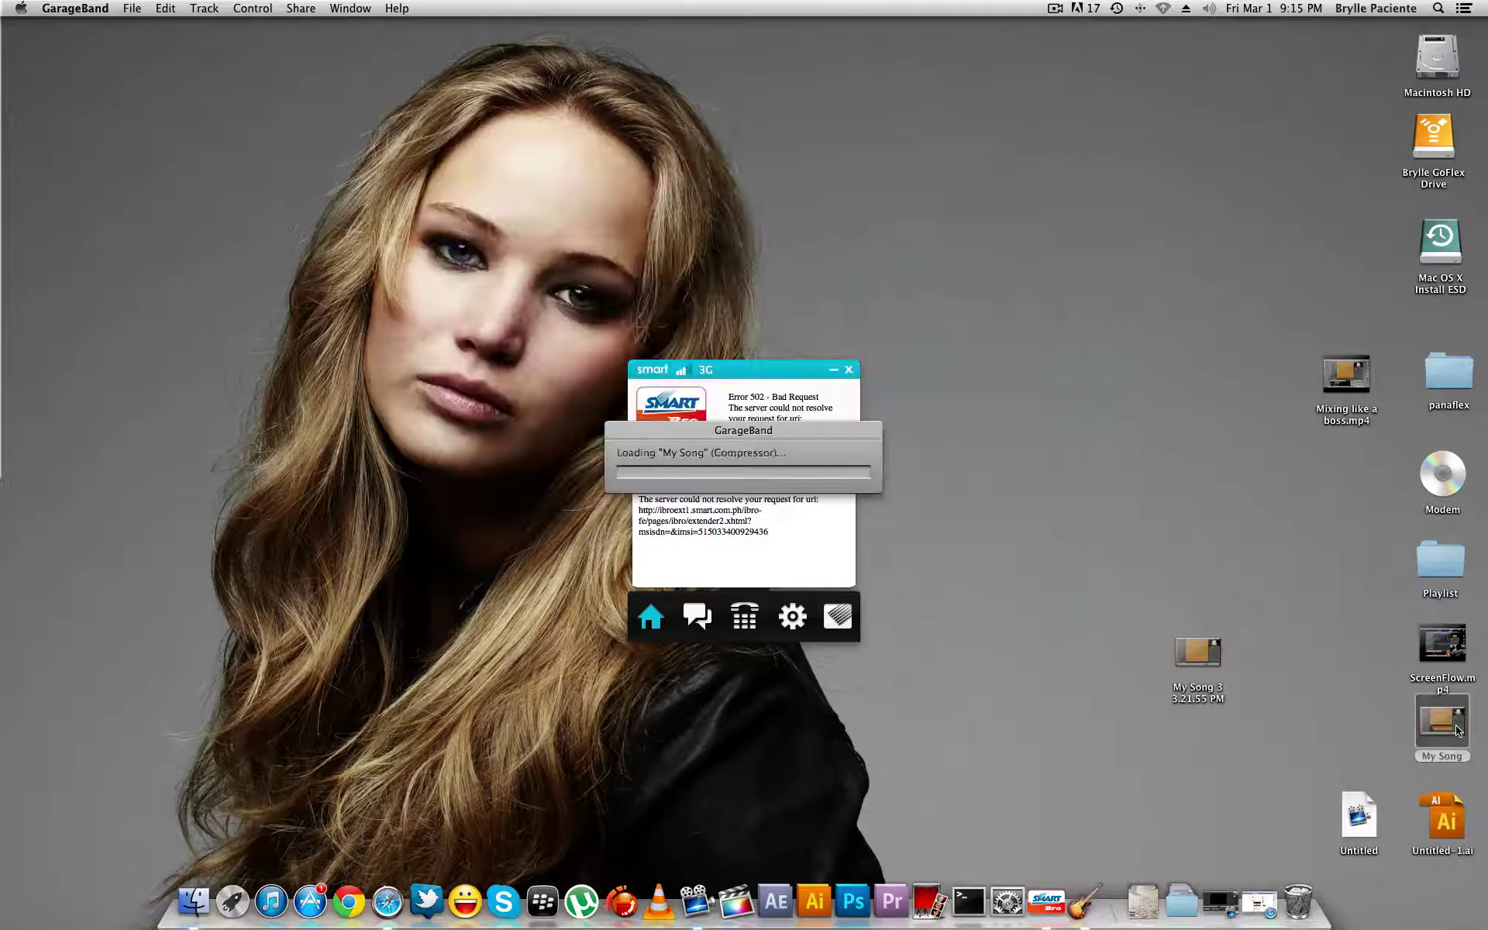
left_click(821, 371)
left_click(830, 369)
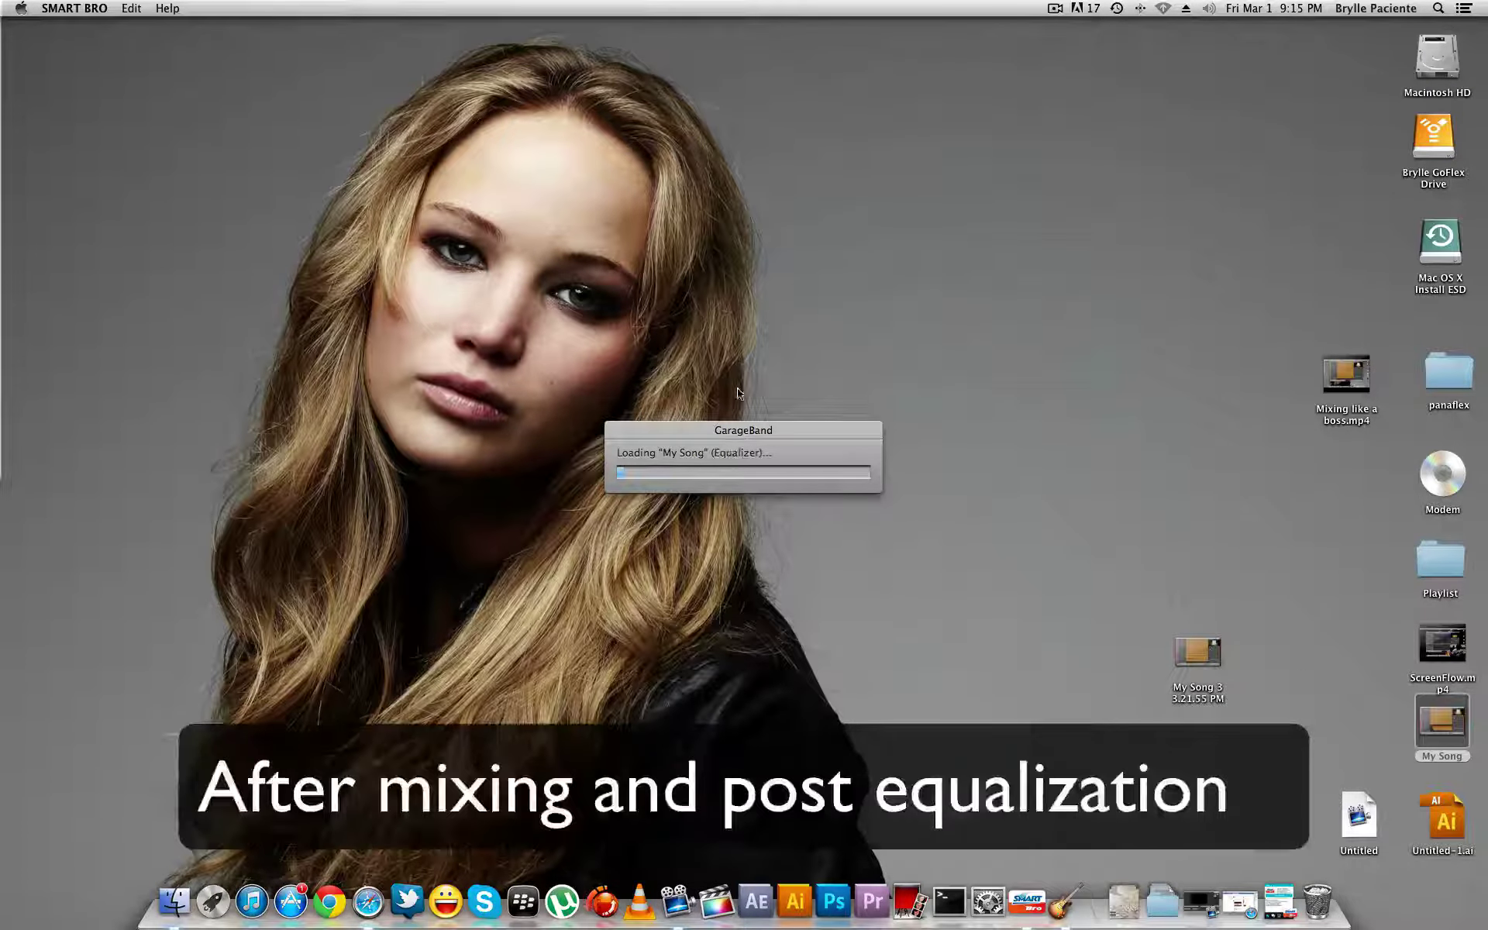
left_click_drag(747, 438, 865, 527)
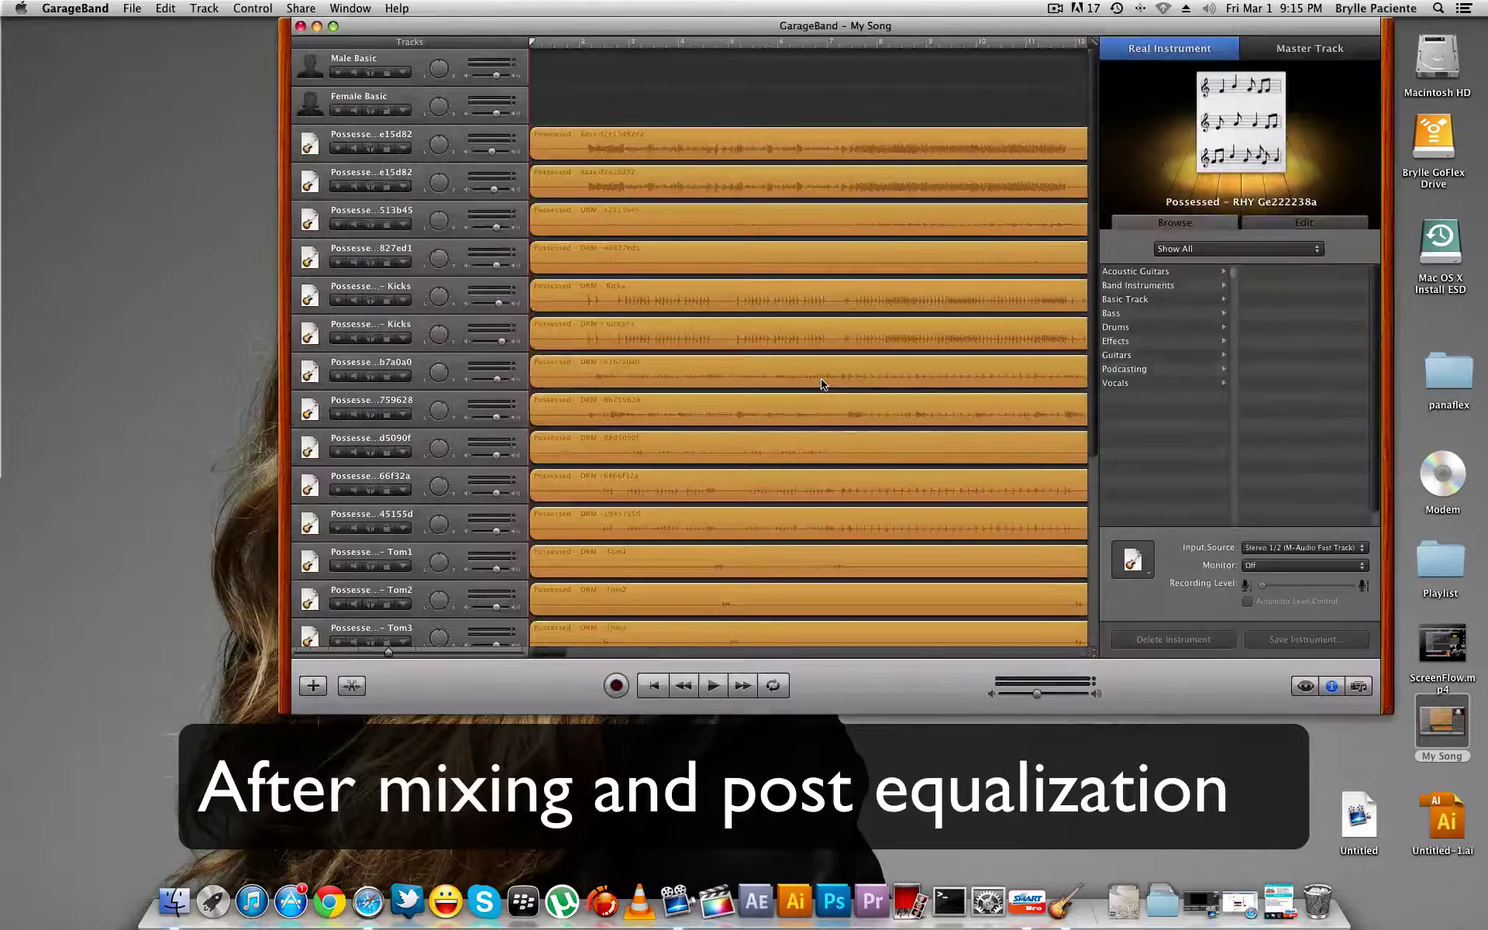
Play the mixed song and show the effect settings of its Vocals track
left_click(712, 686)
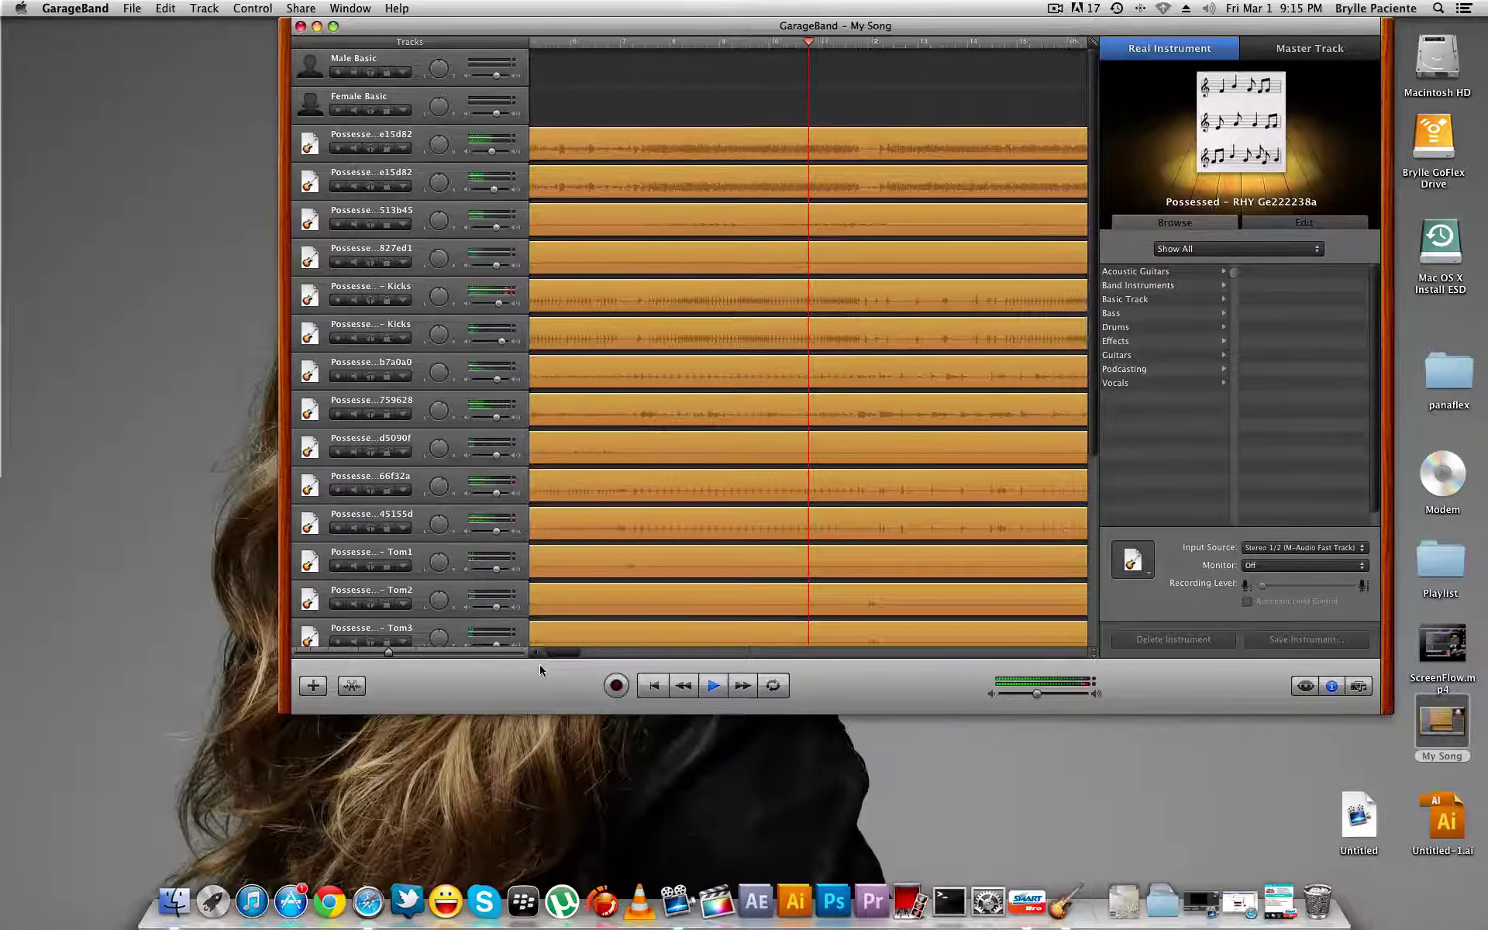
scroll(845, 489, "down", 7)
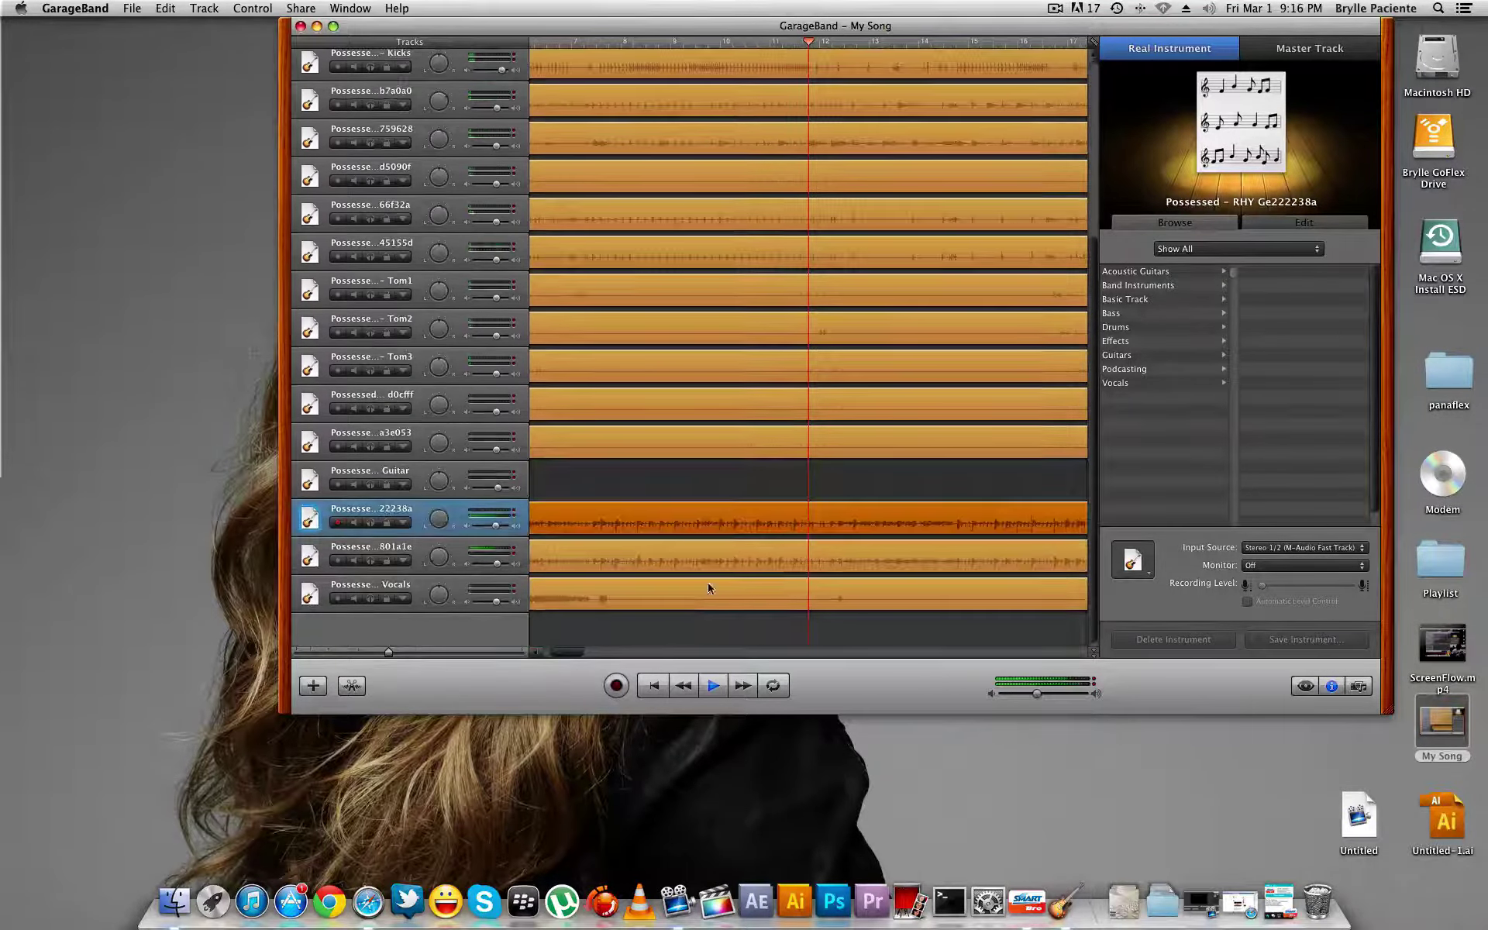
left_click(713, 595)
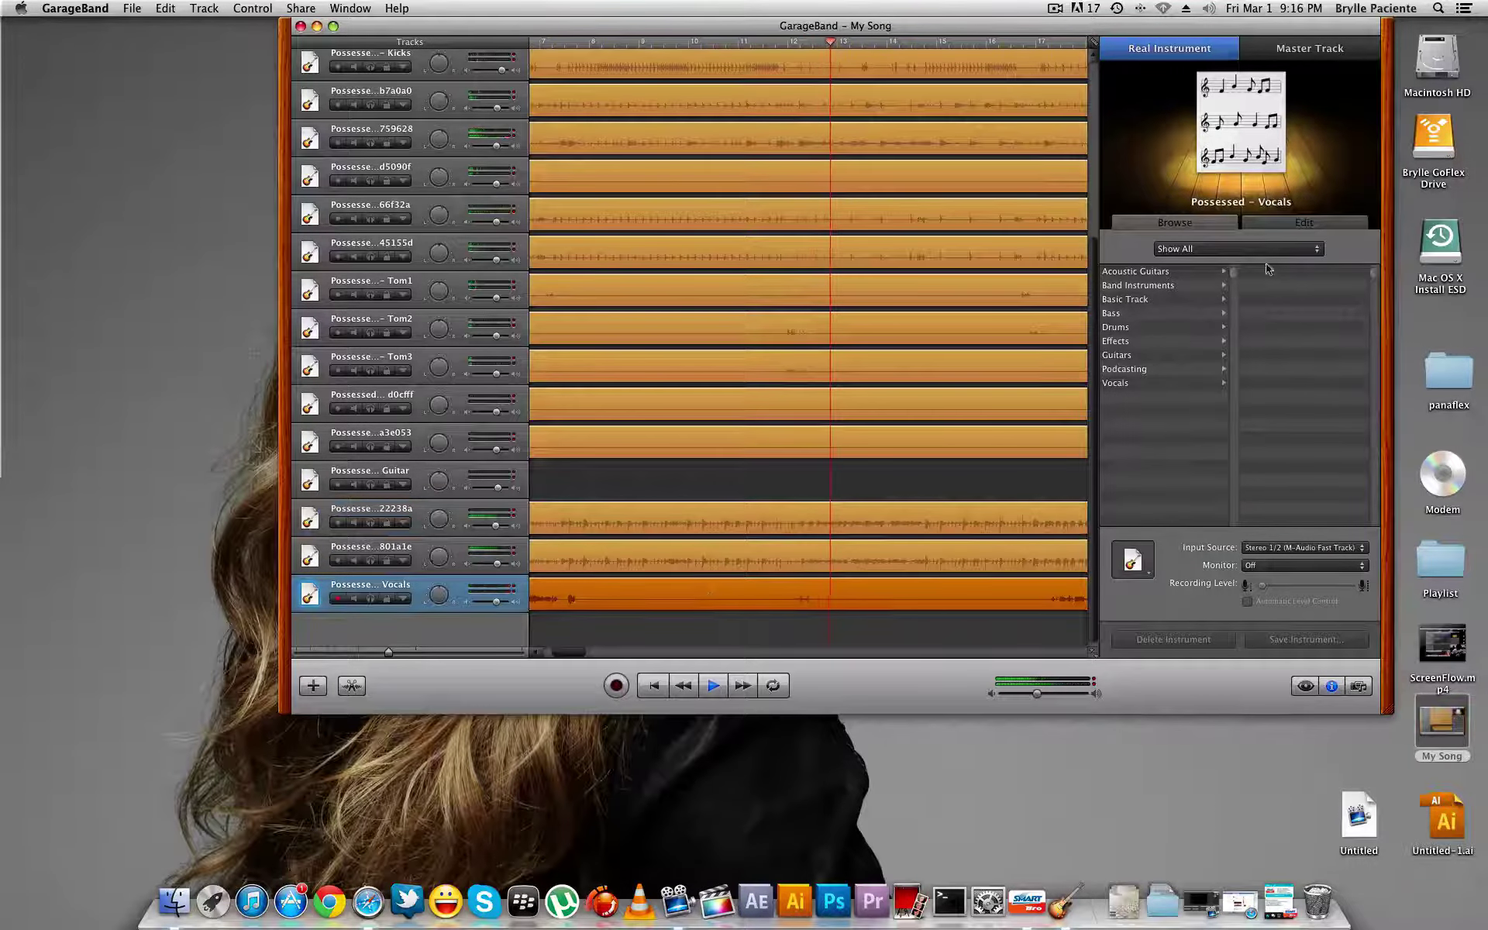
left_click(1275, 225)
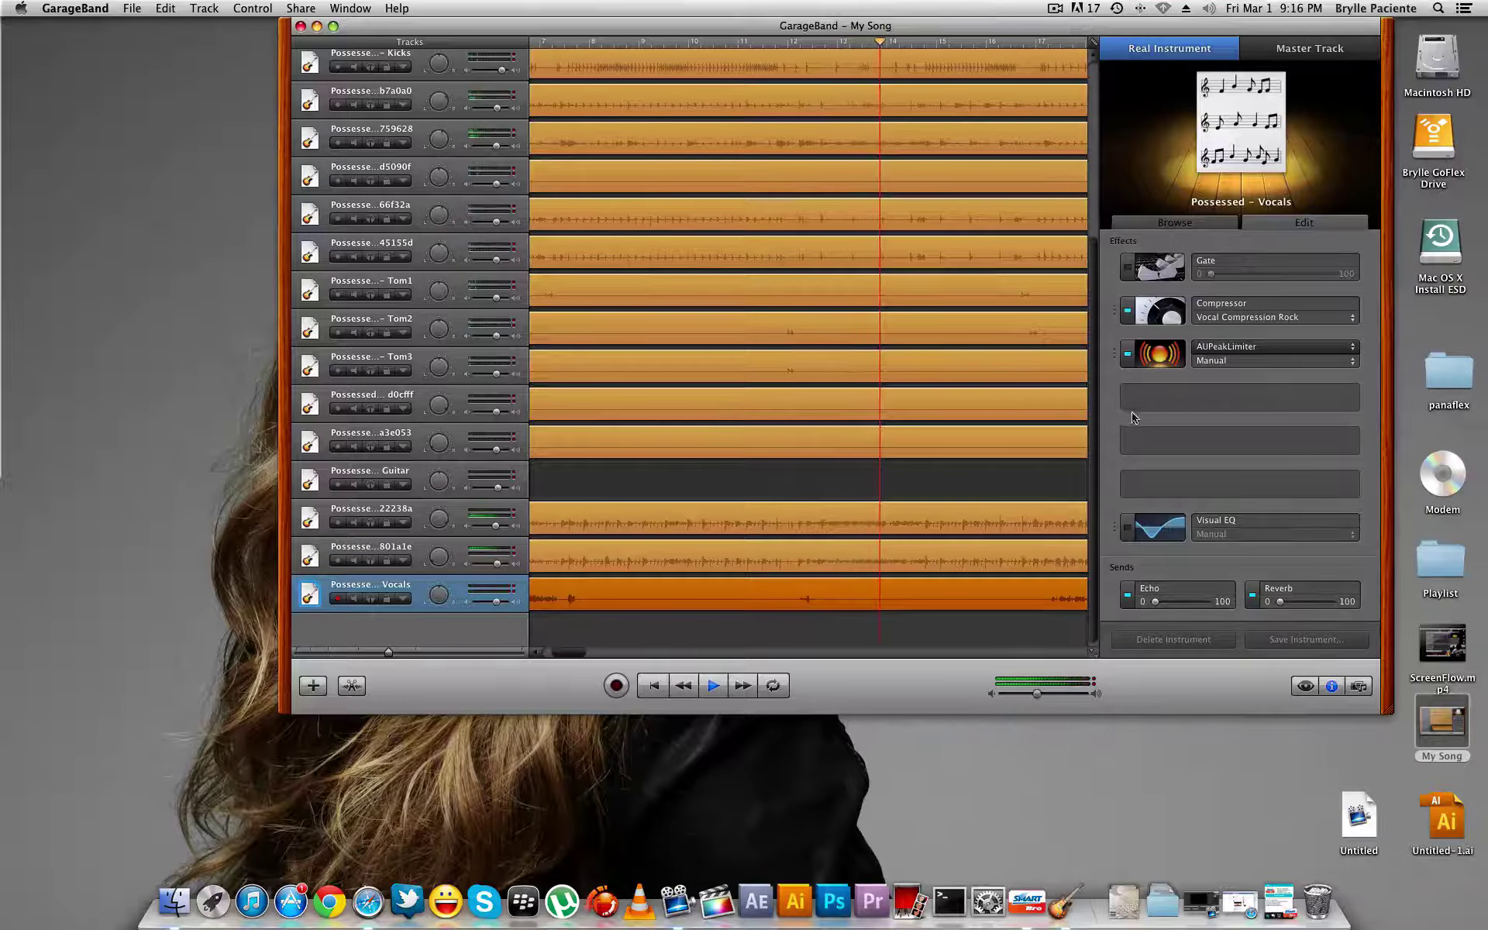
Examine the effects on the two rhythm guitar tracks and look along the song's timeline
key("Up")
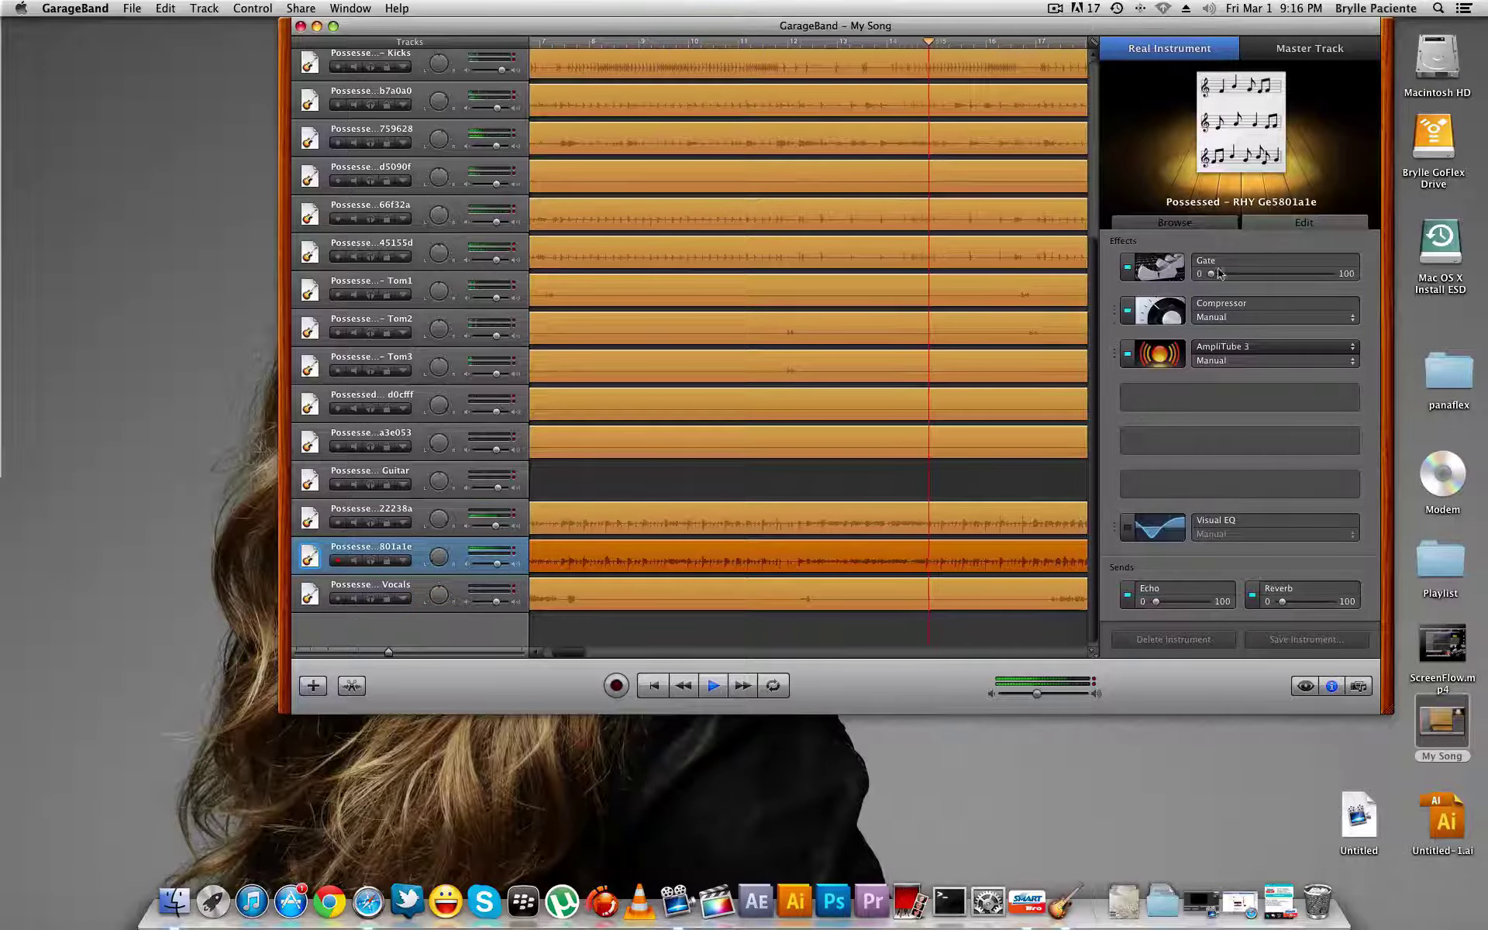
left_click(729, 518)
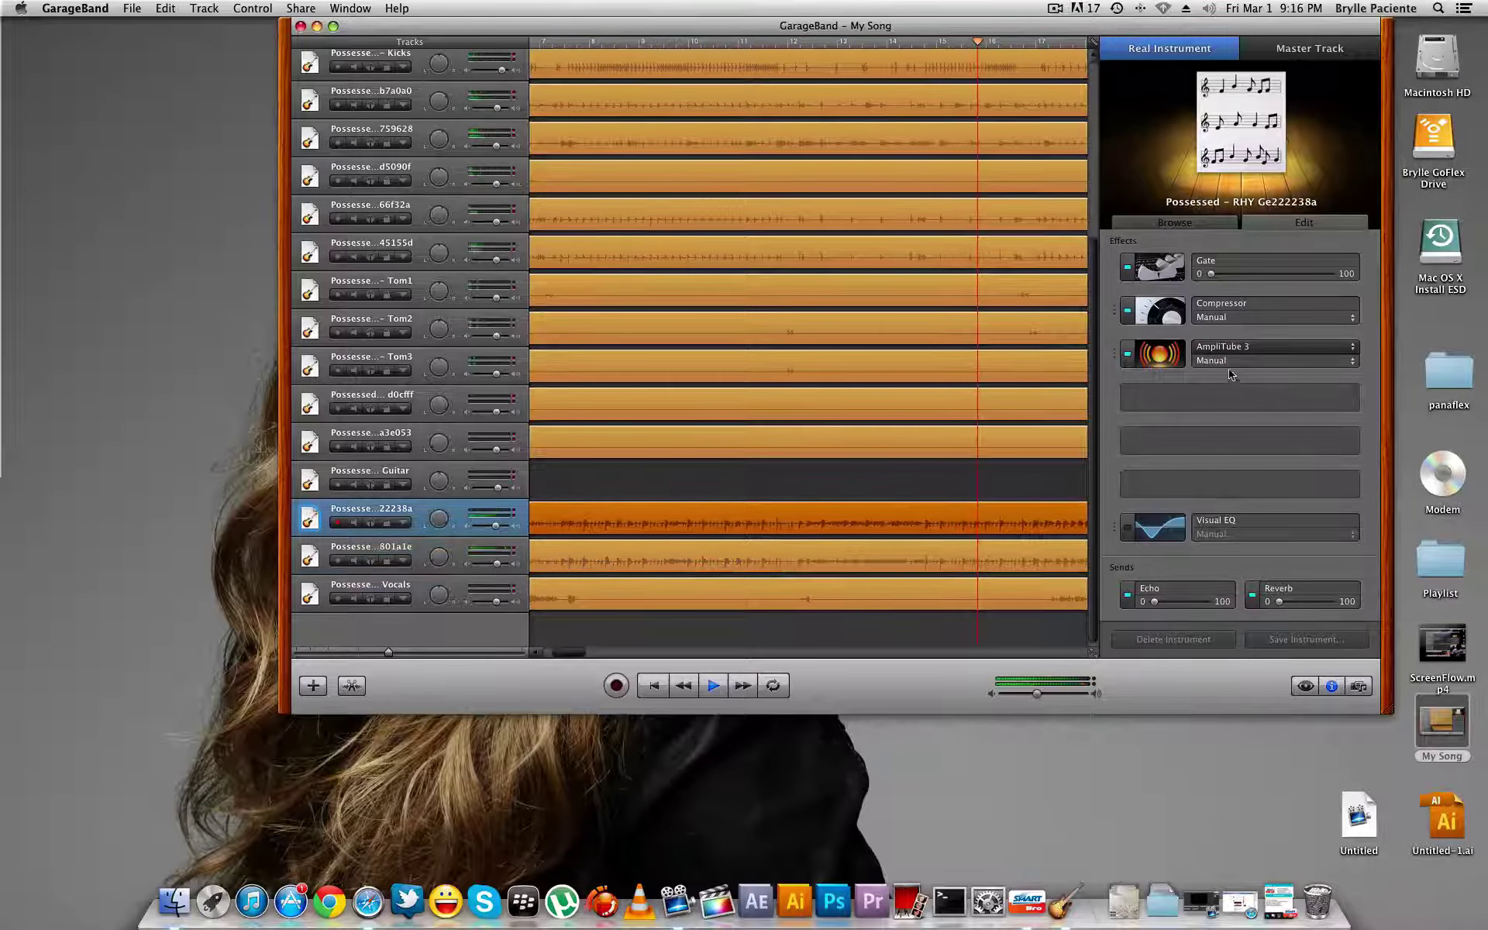
left_click(764, 478)
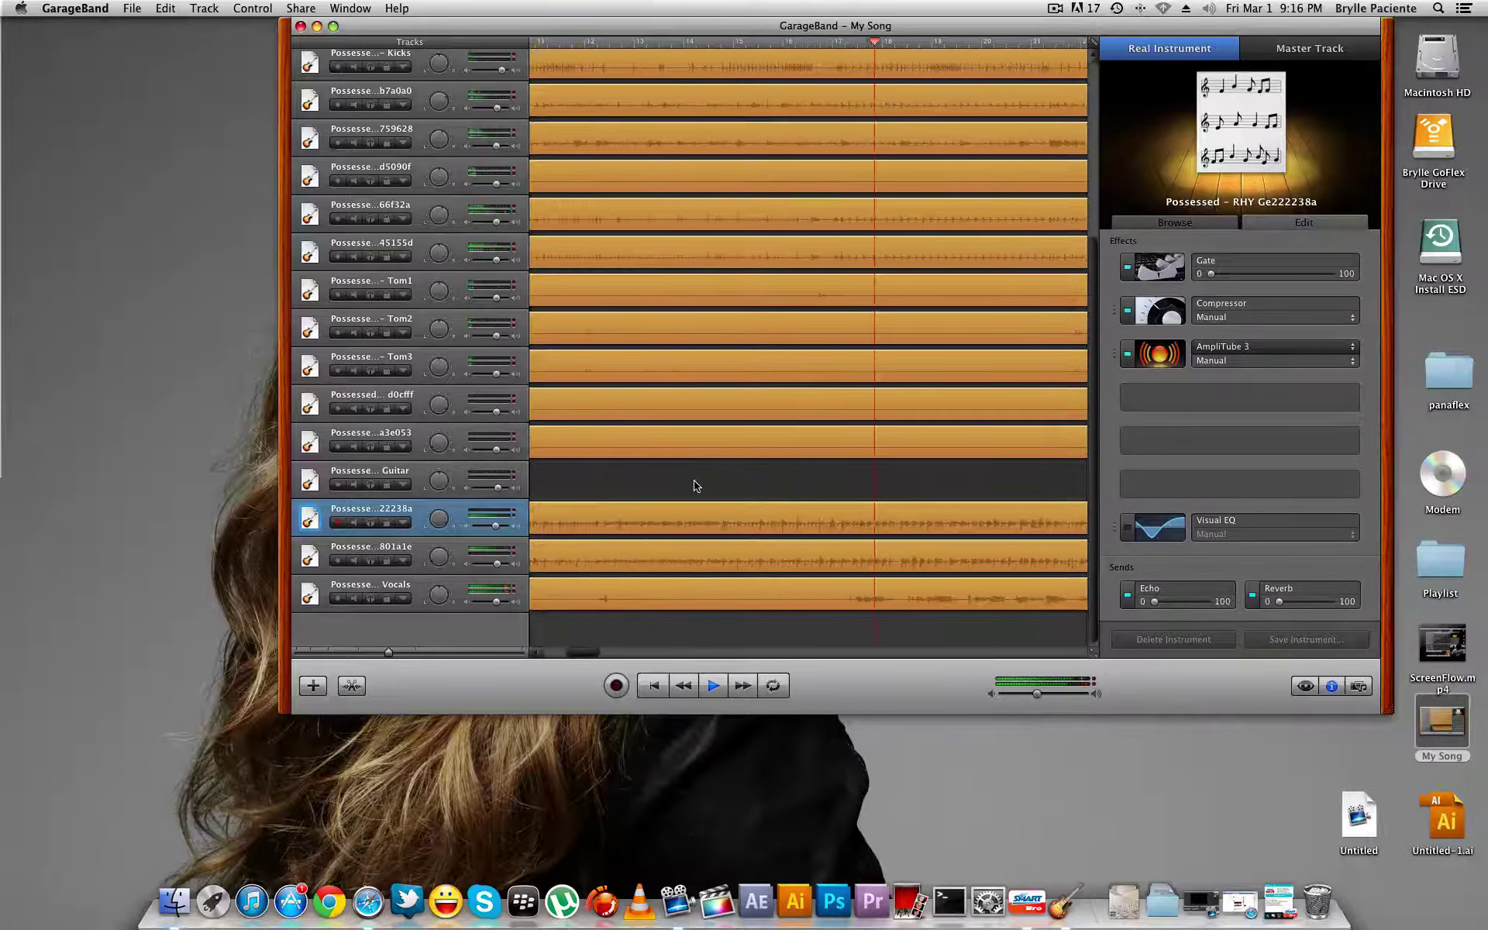
scroll(693, 485, "right", 10)
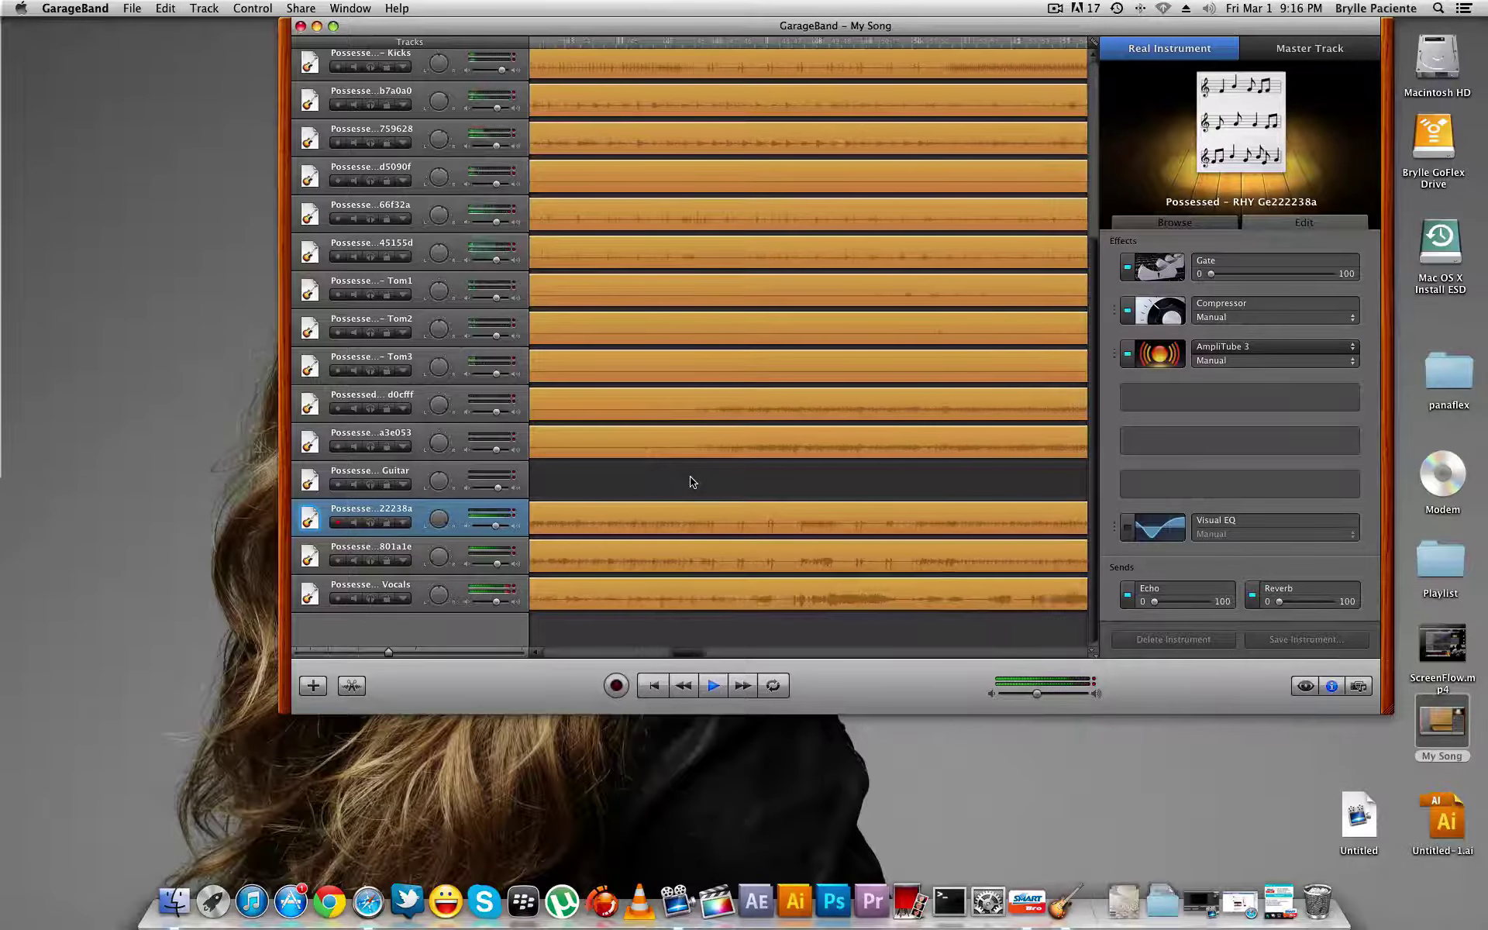
scroll(692, 481, "left", 8)
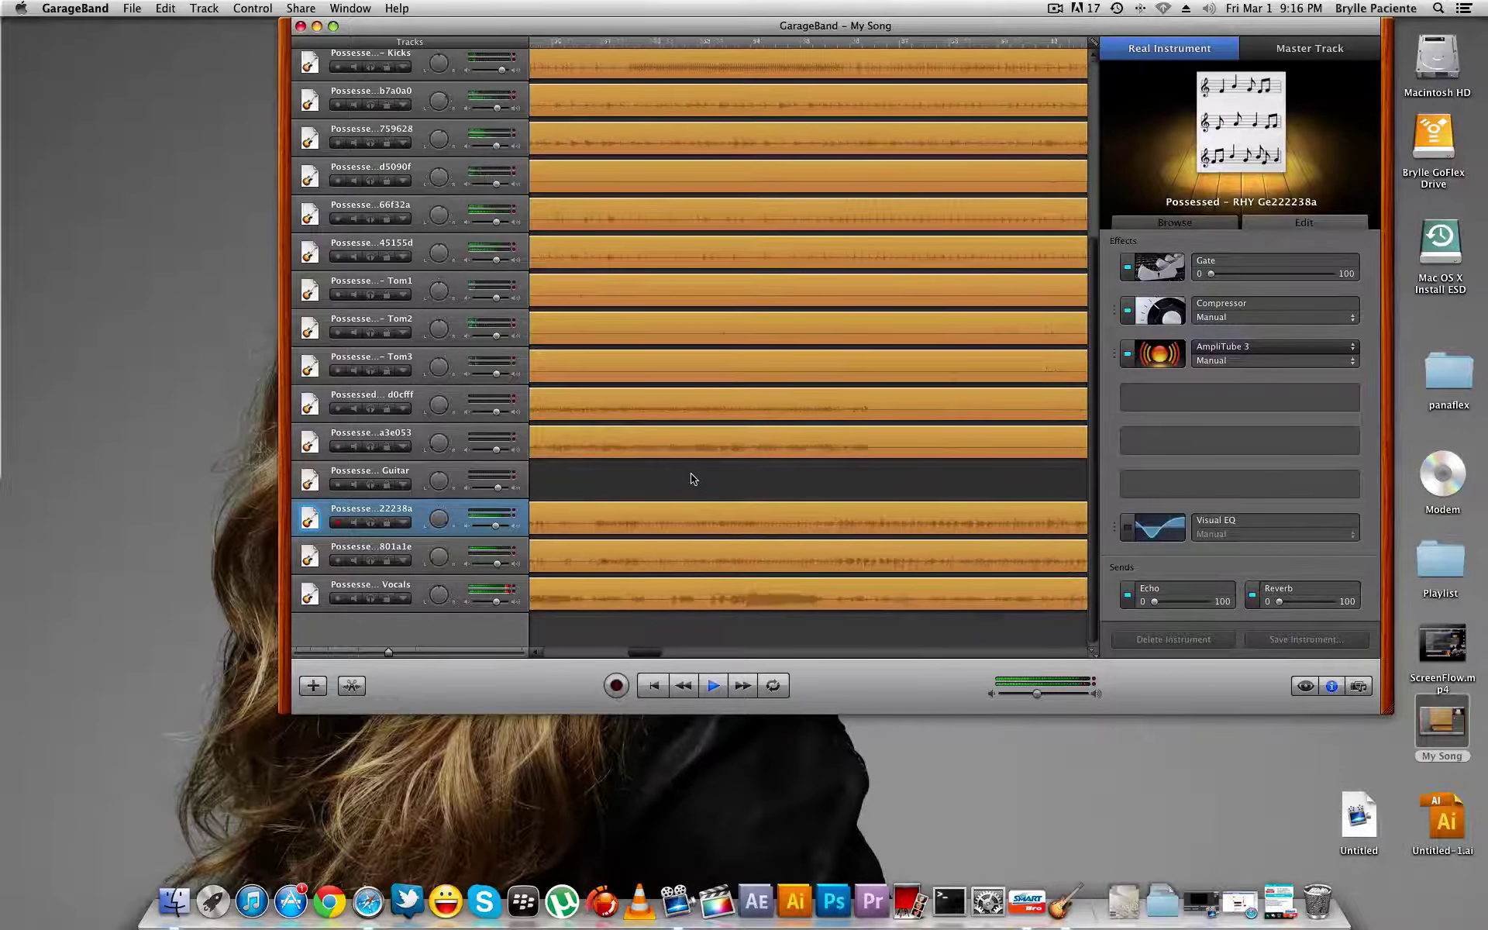
scroll(693, 479, "left", 6)
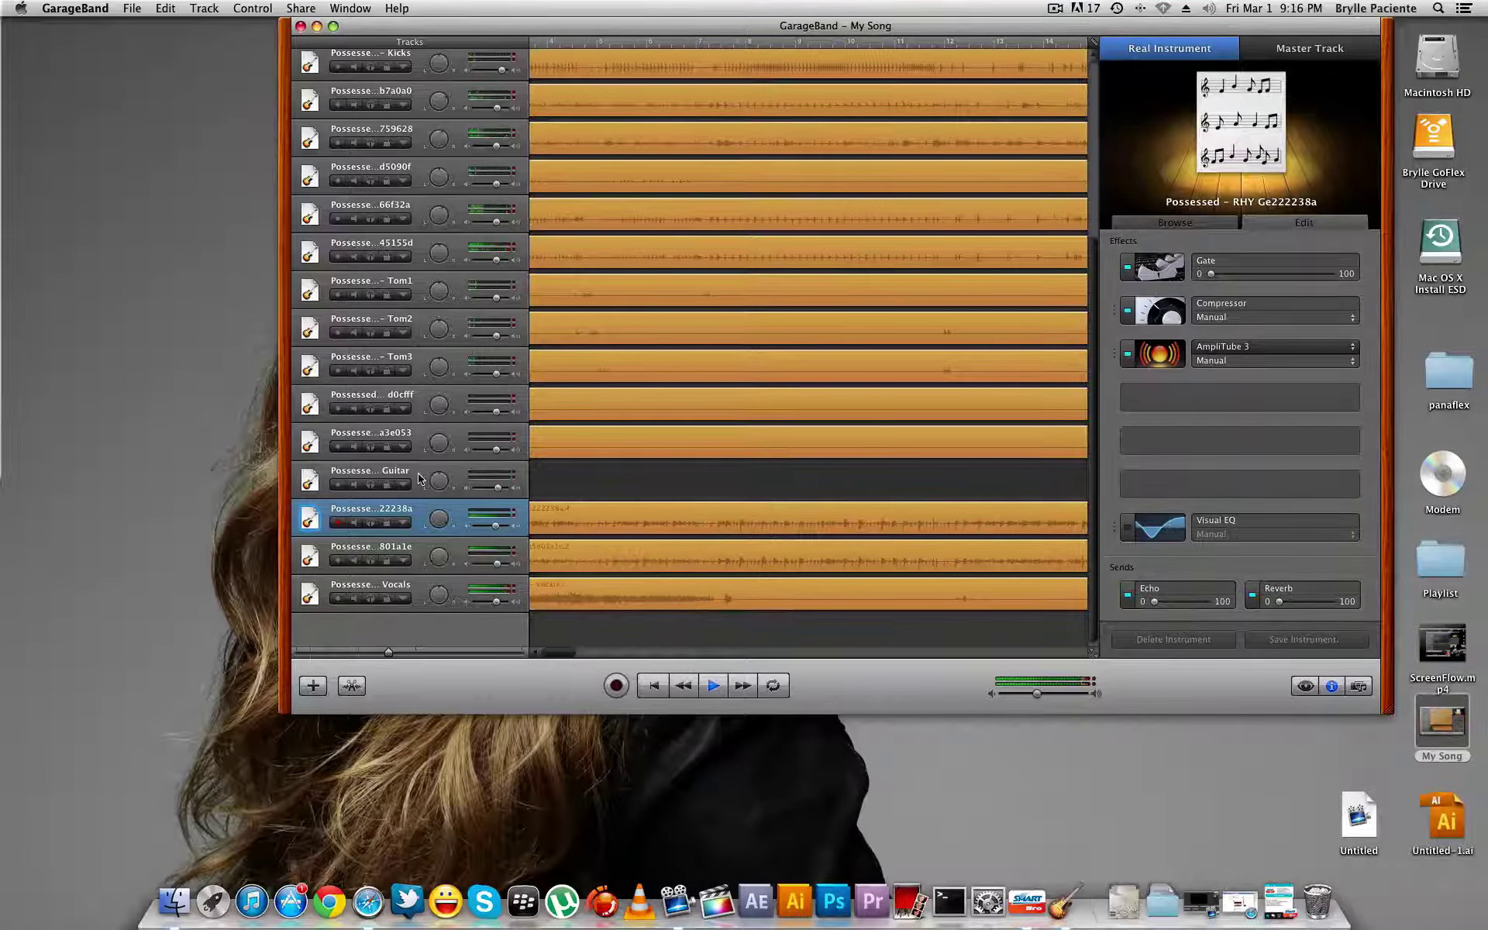
Examine the effects on the two FILL tracks above the empty Guitar track
left_click(467, 473)
left_click(664, 452)
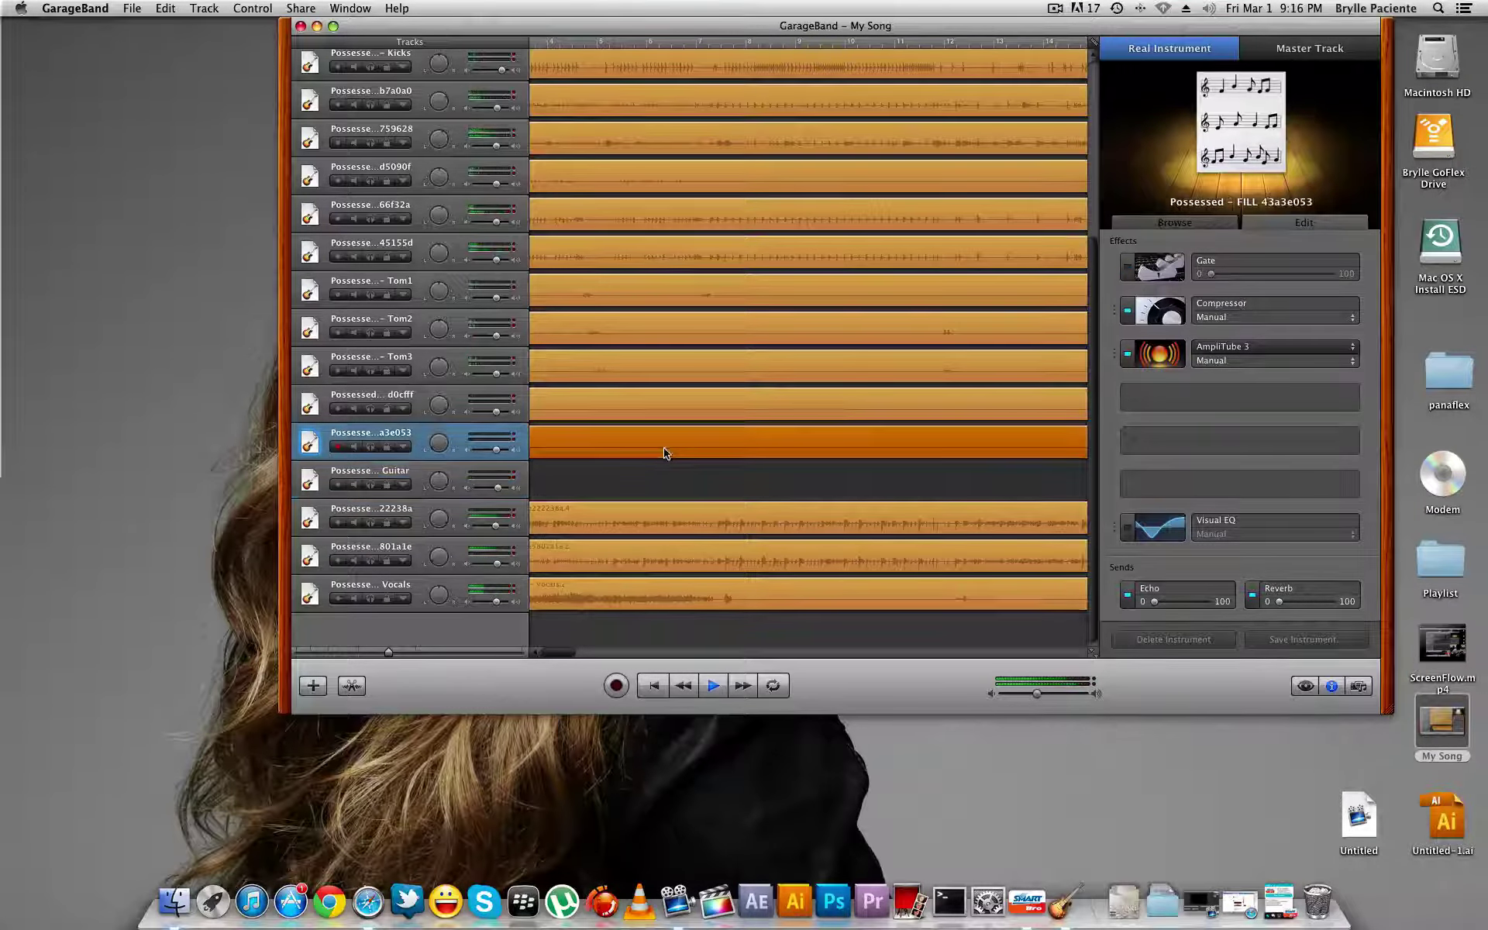
left_click(714, 410)
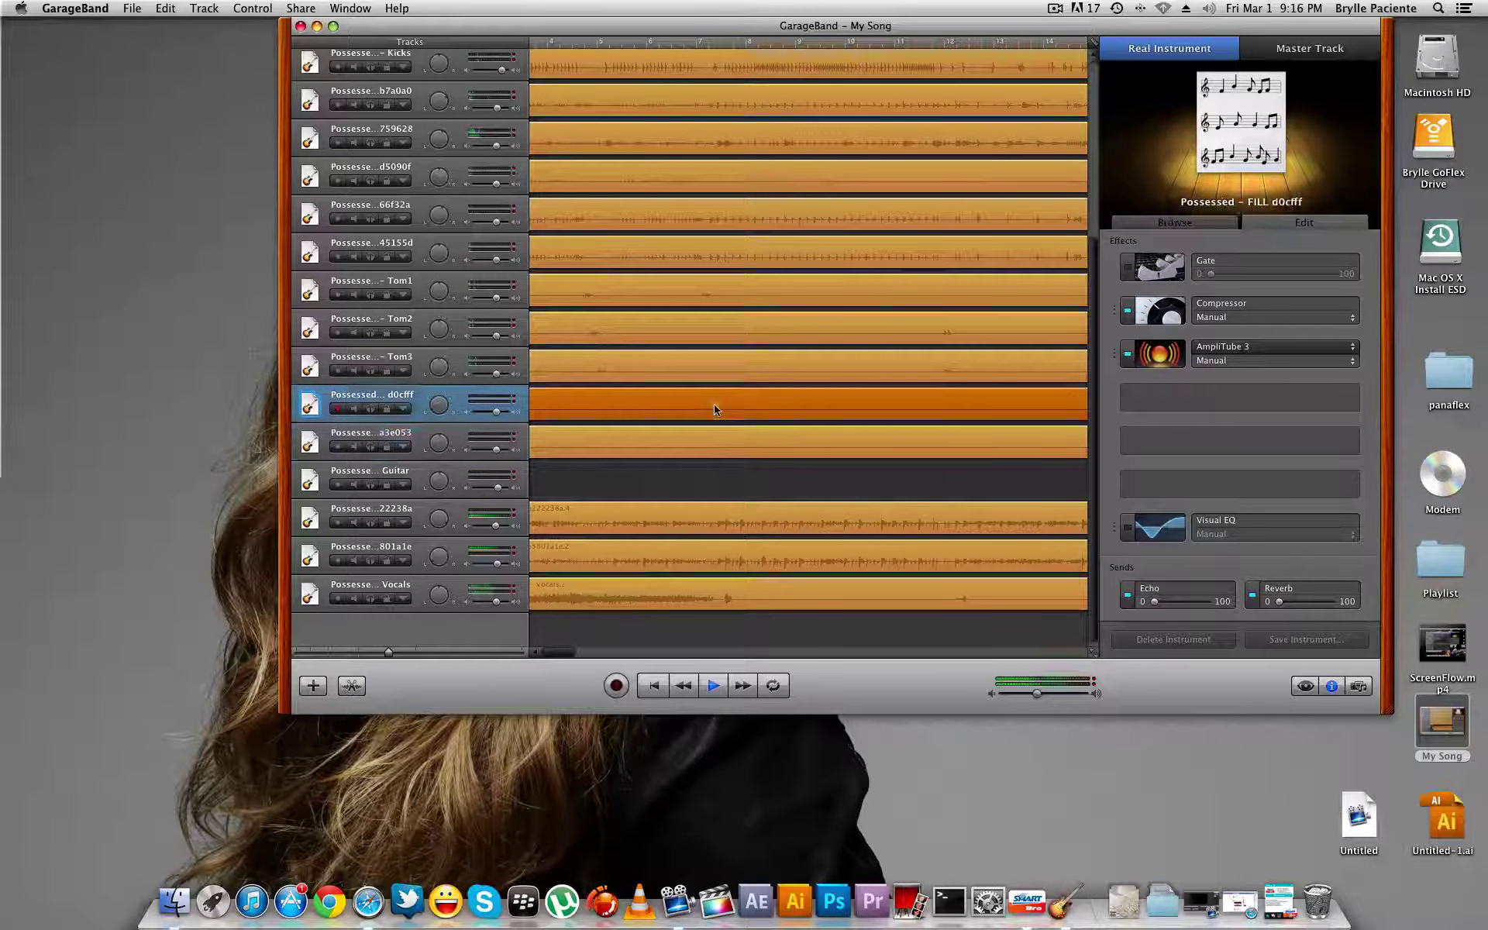
Examine the effects on the Tom3, Tom2 and Tom1 tracks
left_click(723, 369)
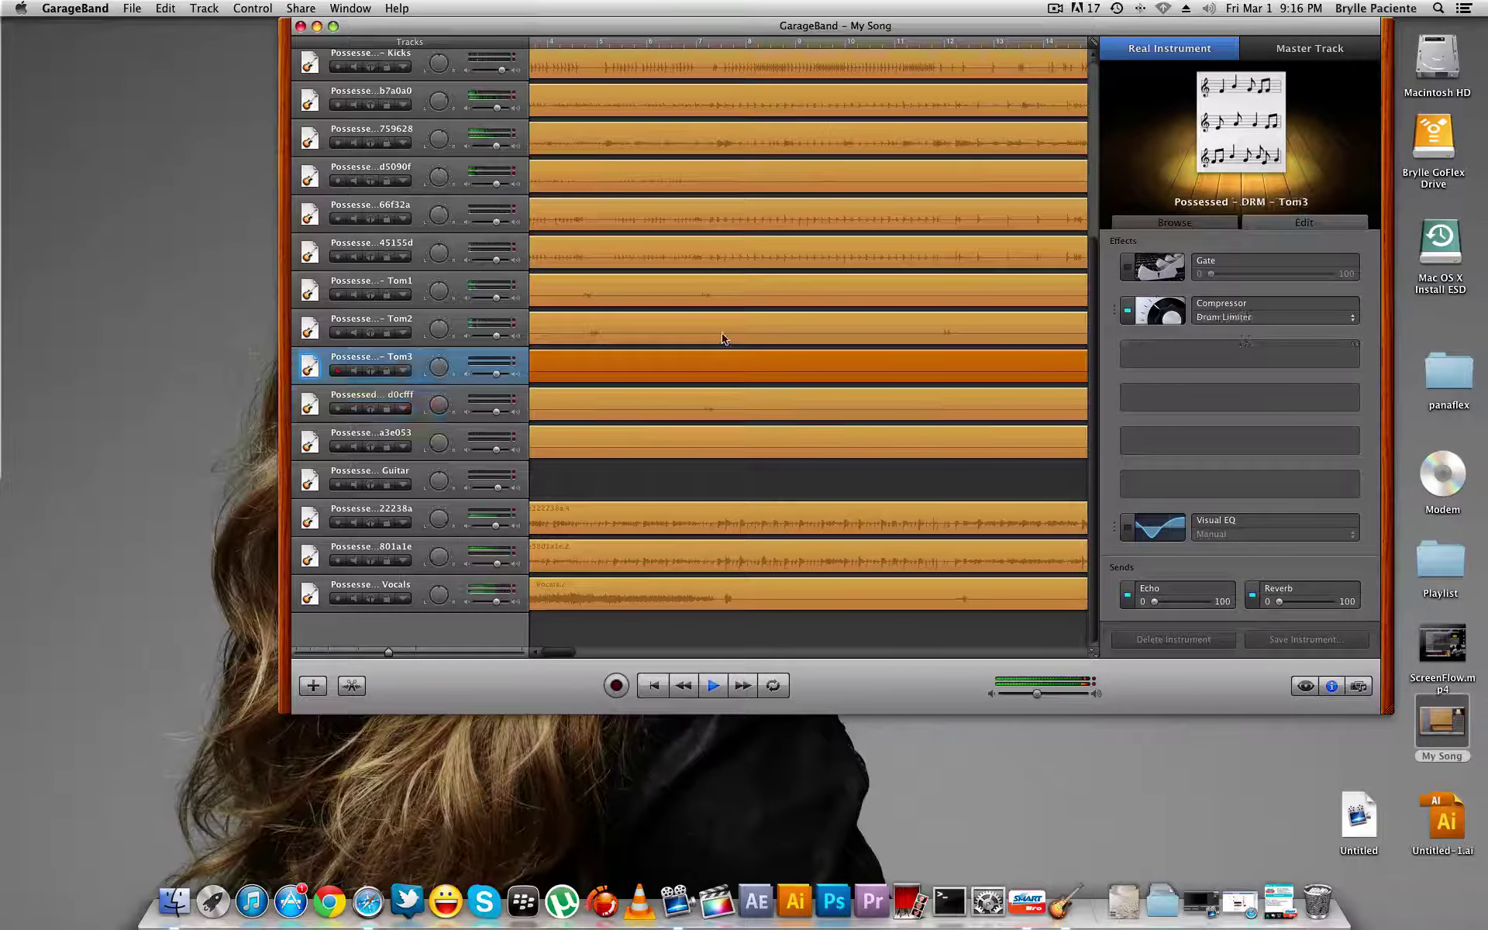
left_click(721, 334)
left_click(717, 288)
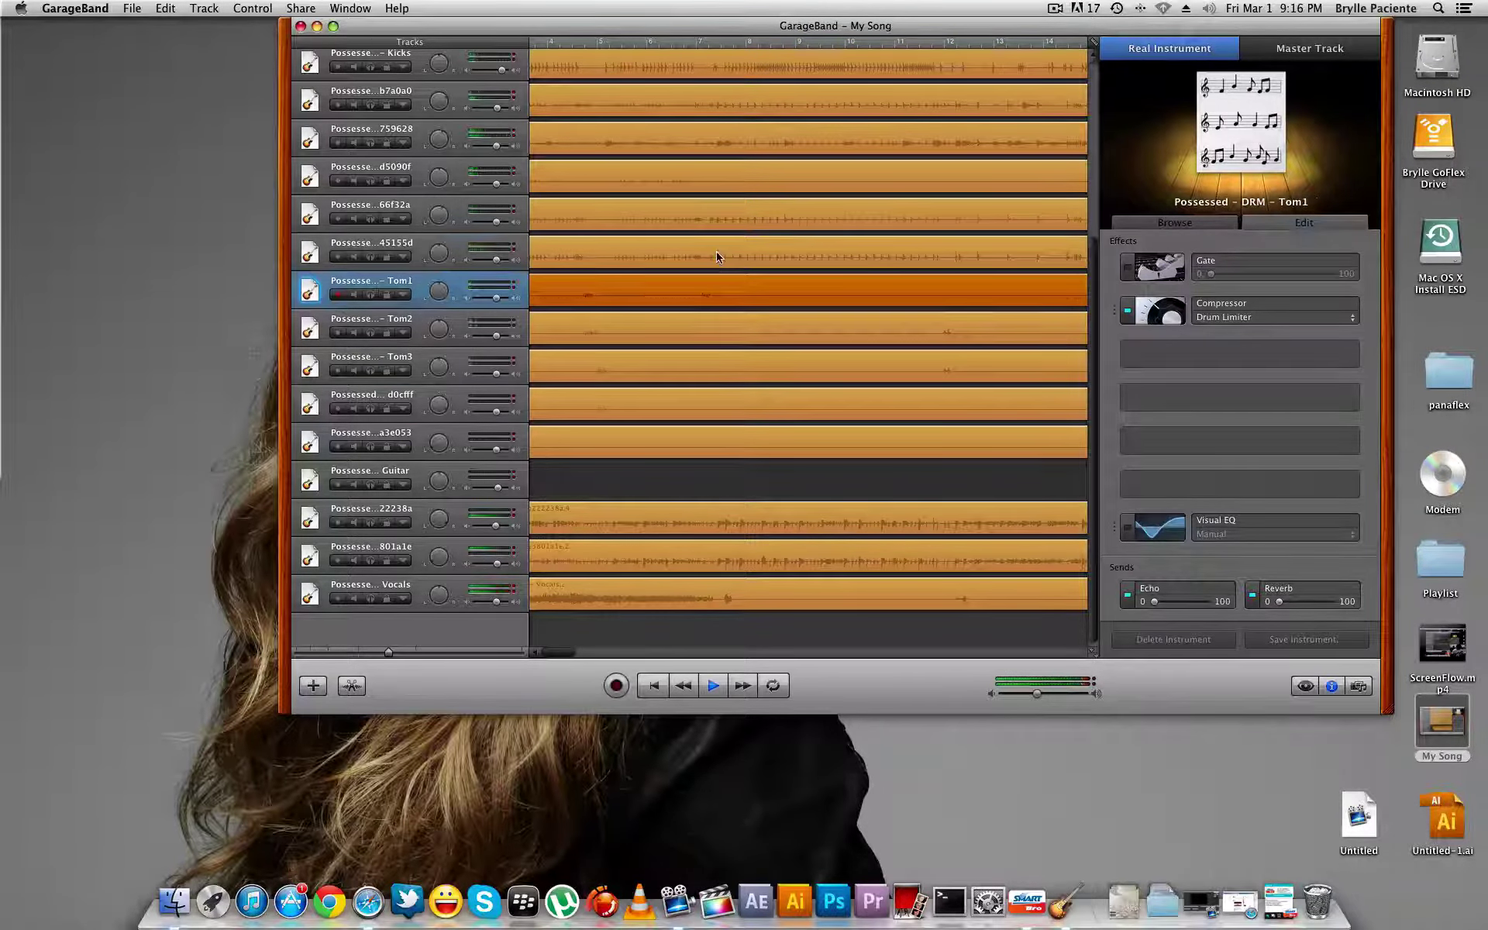
Examine the effects on the drum tracks above Tom1, up to the lower Kicks track
left_click(715, 237)
left_click(714, 216)
left_click(715, 176)
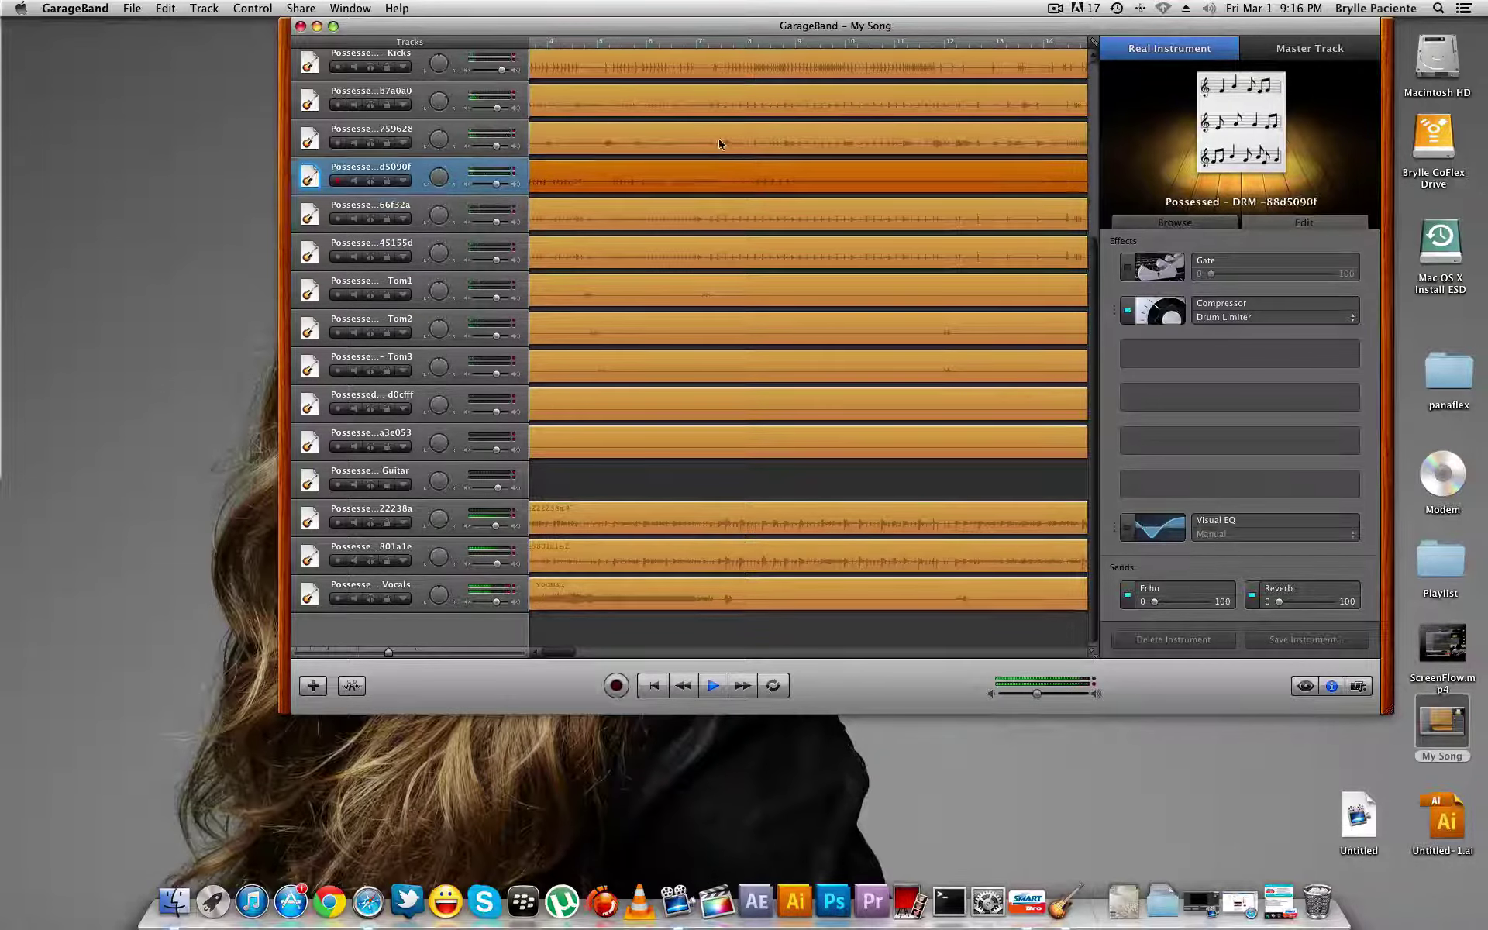
left_click(718, 140)
left_click(718, 104)
left_click(717, 66)
Examine the effects on the upper Kicks track and the two drum tracks above it
scroll(748, 258, "up", 3)
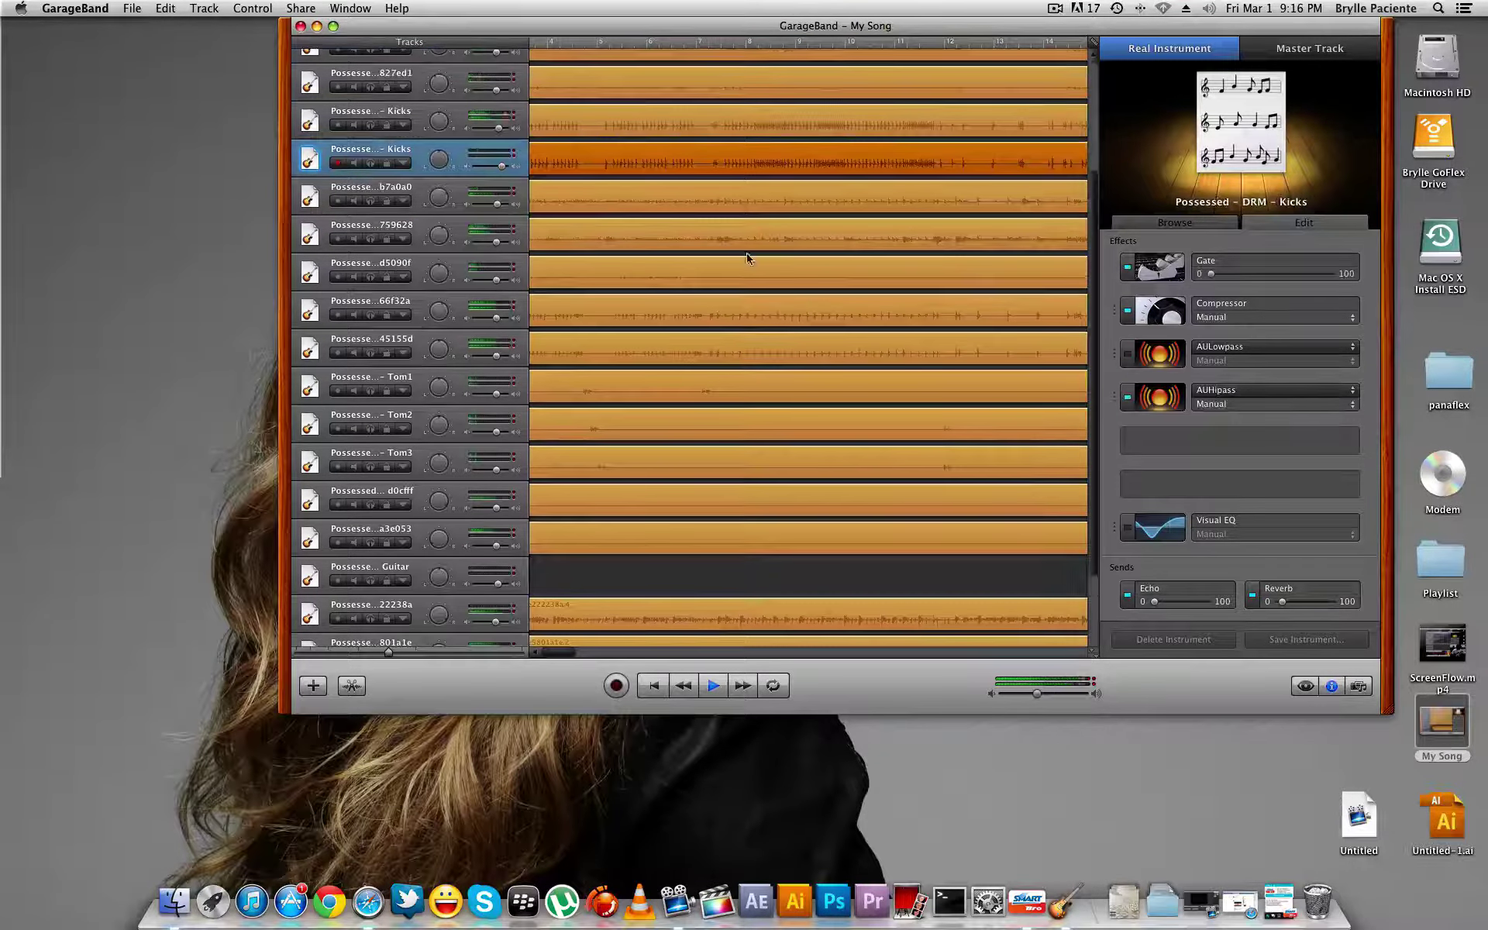
left_click(736, 135)
left_click(735, 81)
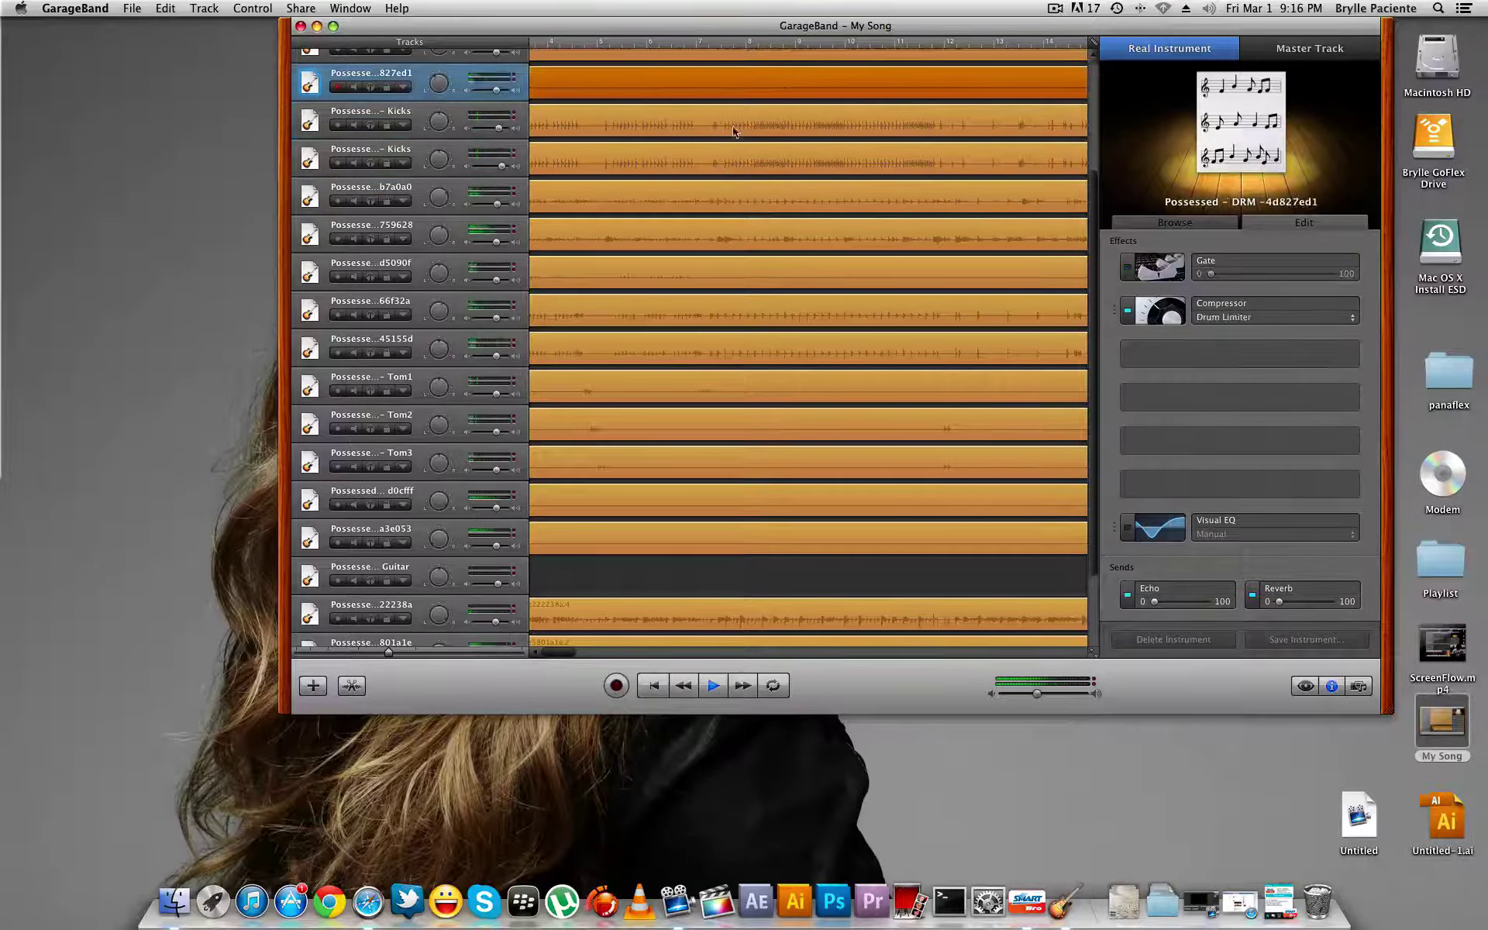
scroll(735, 132, "up", 3)
left_click(735, 145)
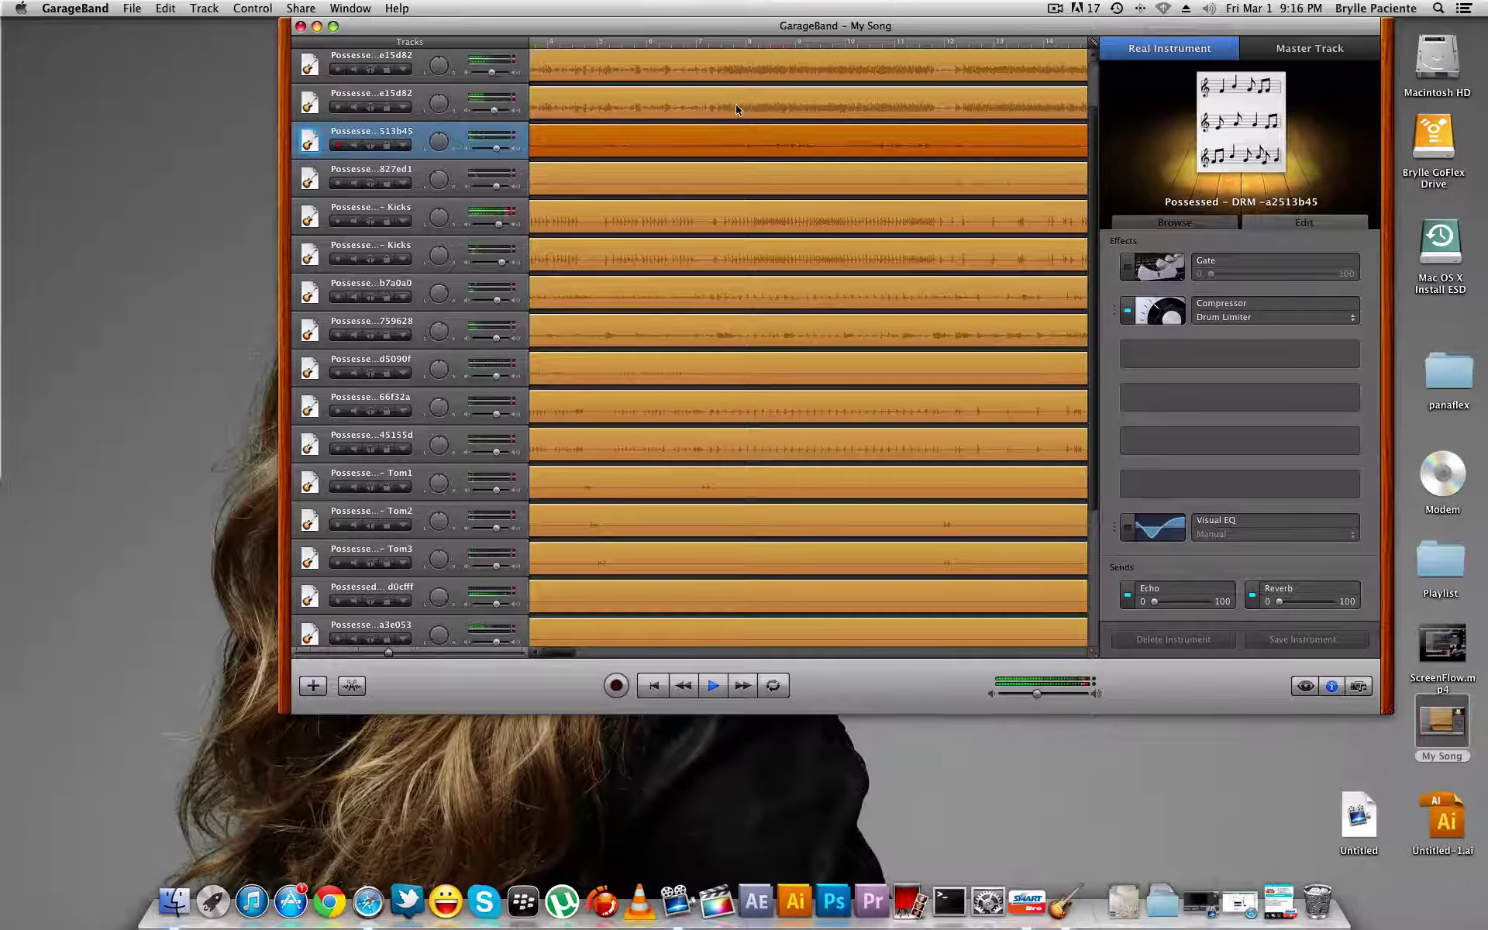
Examine the effects on the two Bass tracks, then return to the end of the track list
left_click(736, 104)
scroll(737, 142, "up", 2)
left_click(743, 112)
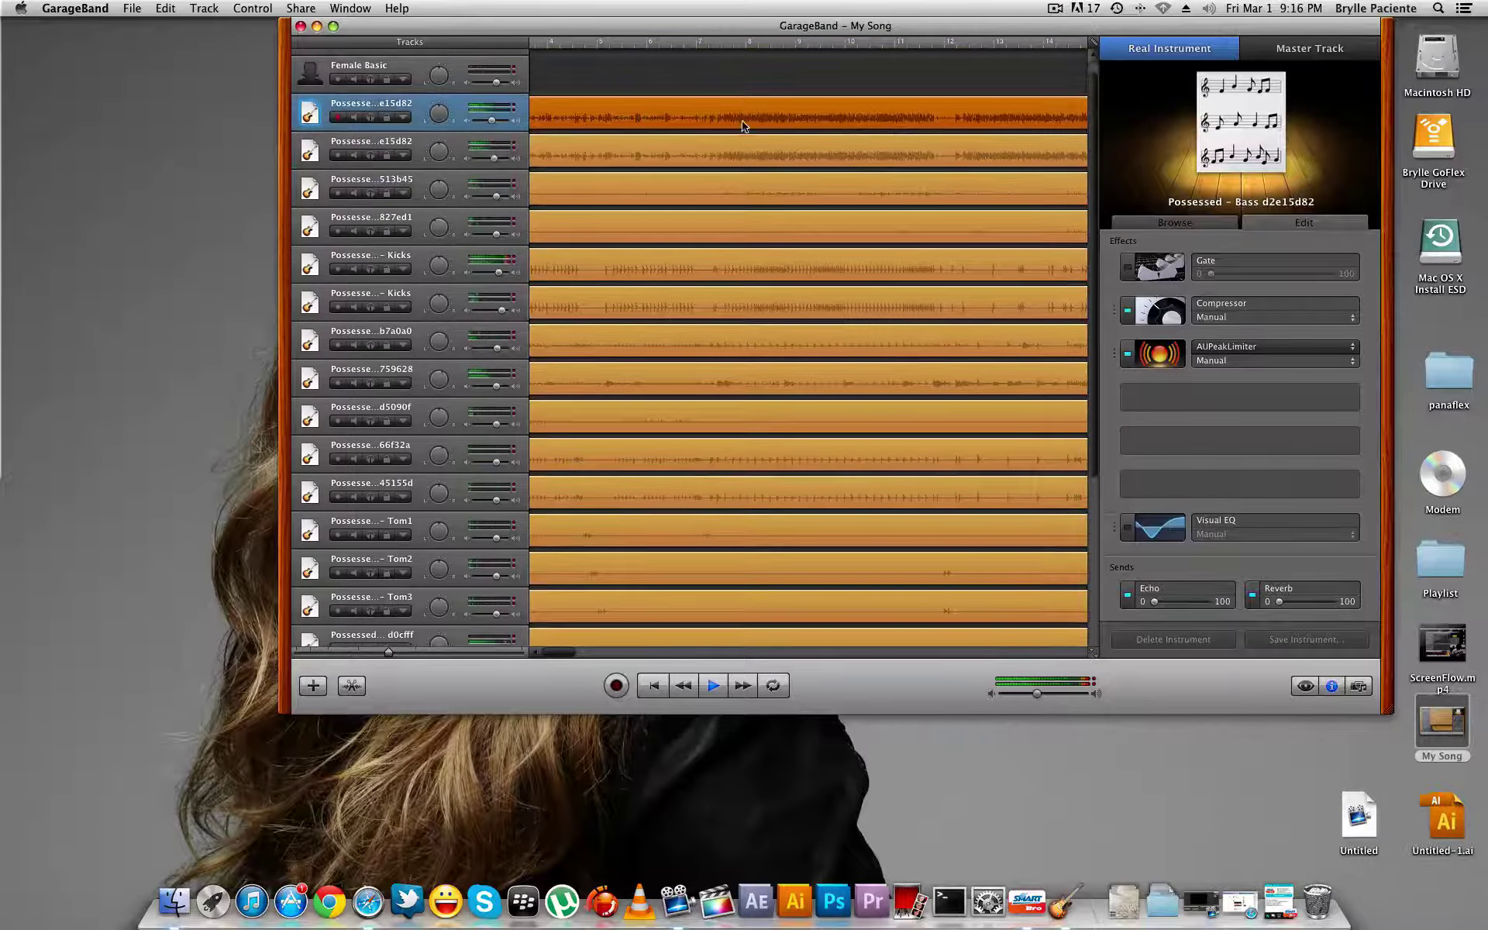
scroll(729, 388, "down", 5)
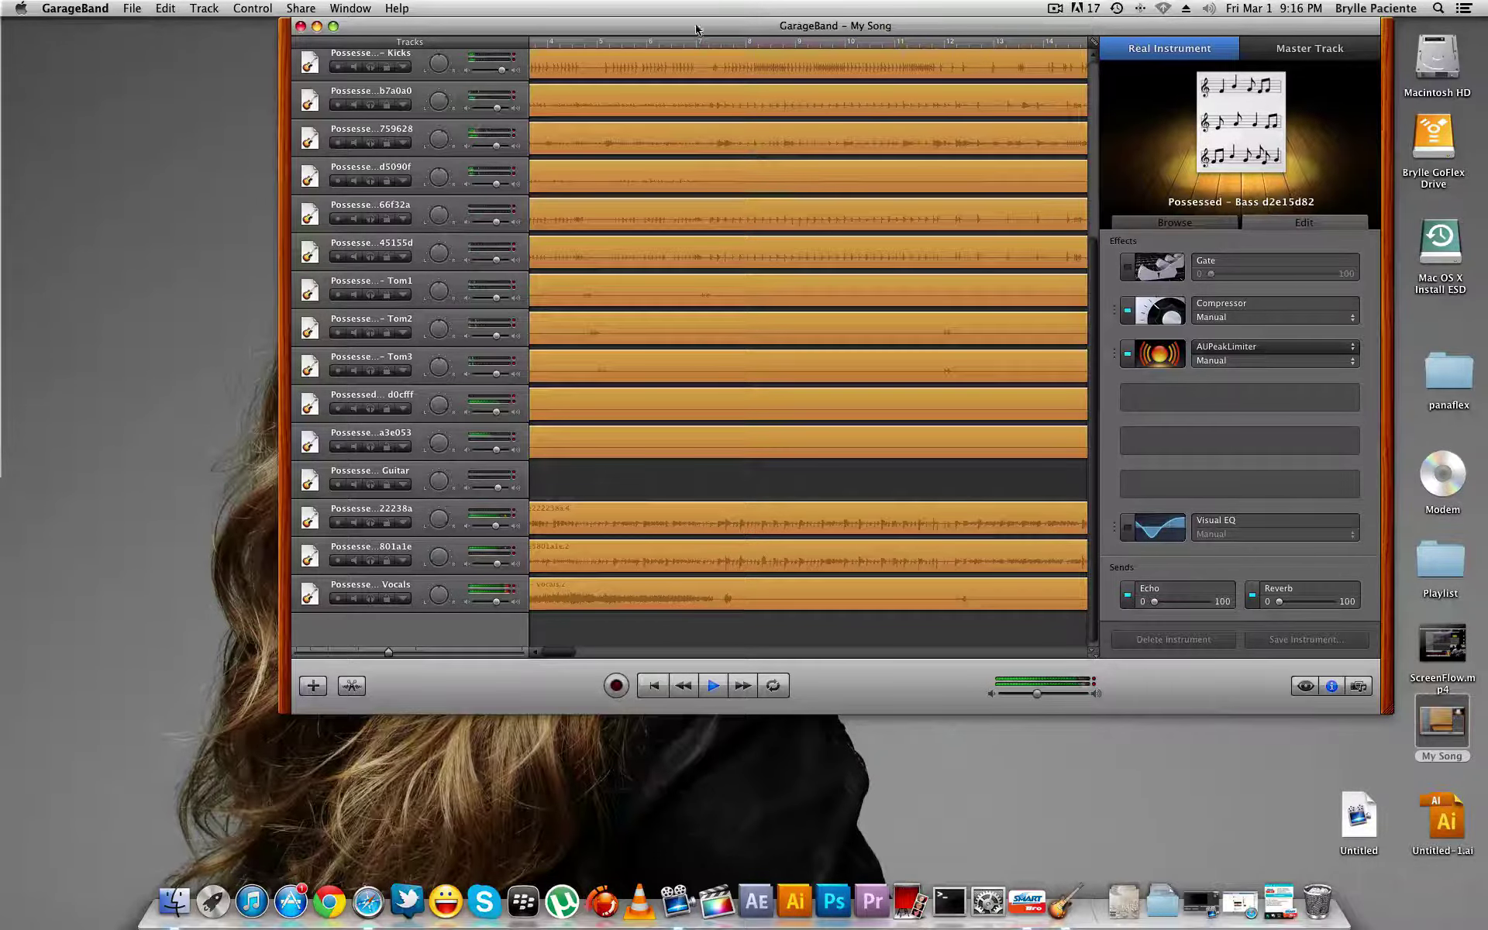
Move the My Song window partly off the desktop's right side and stop playback
left_click_drag(582, 27, 1134, 42)
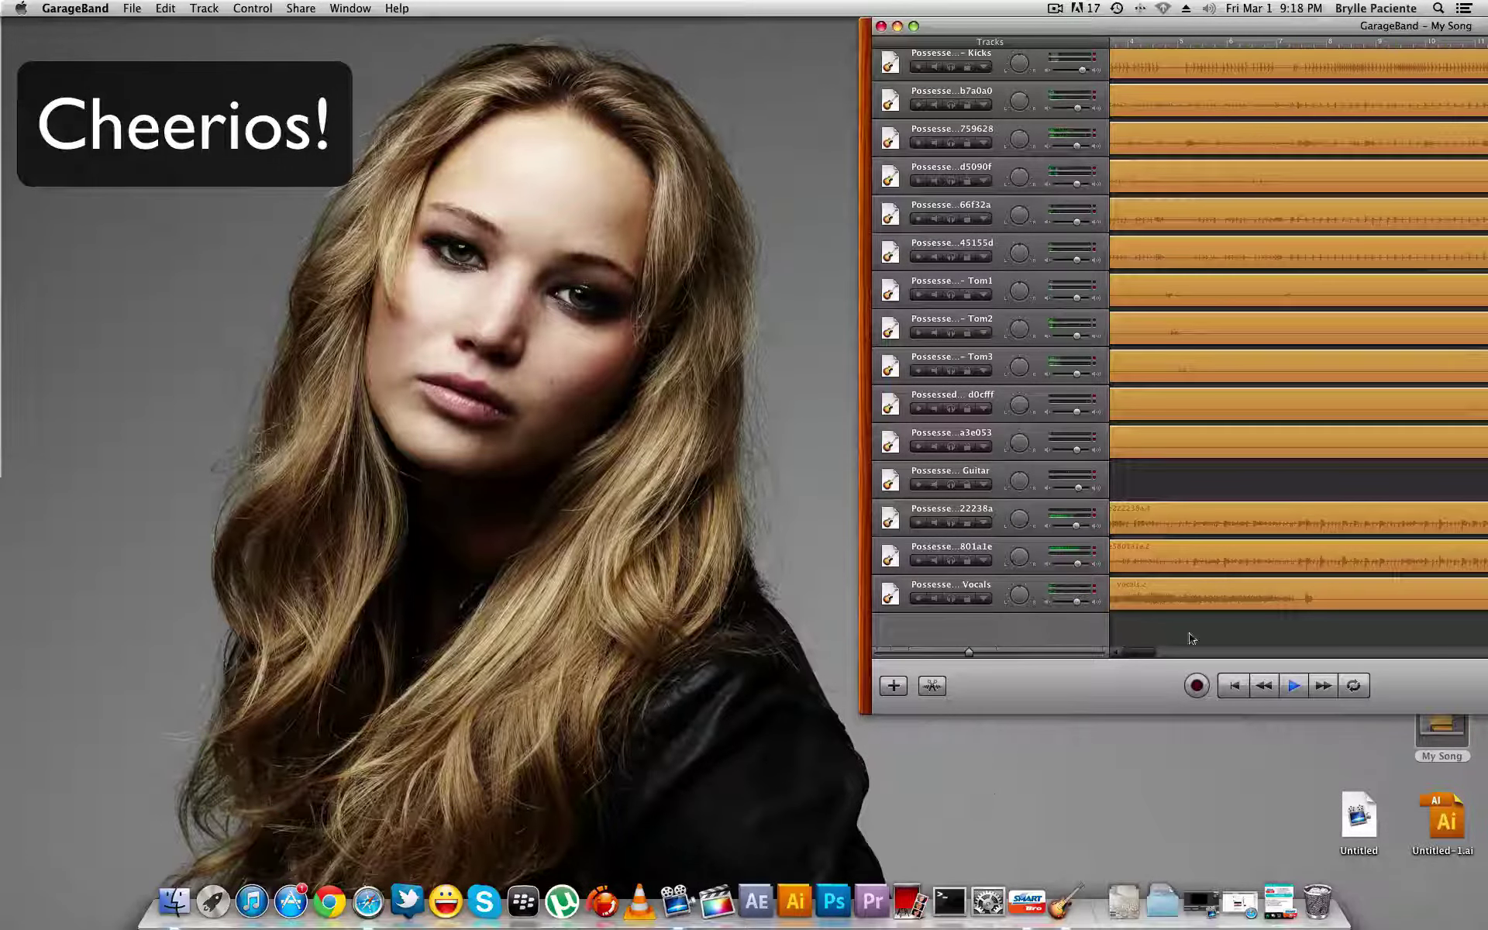
left_click(1293, 687)
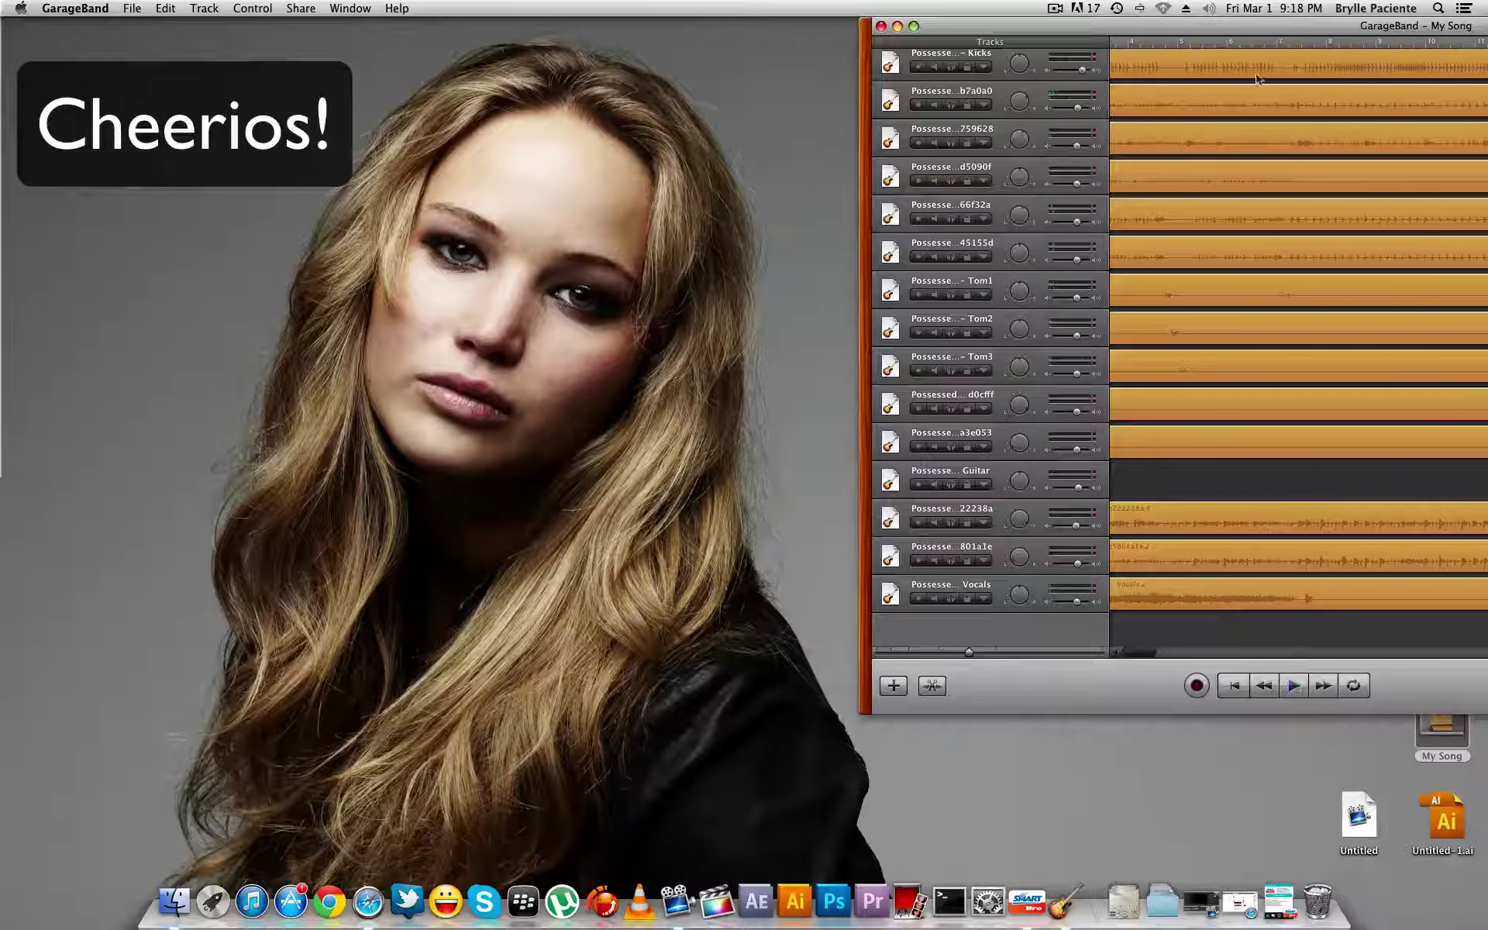